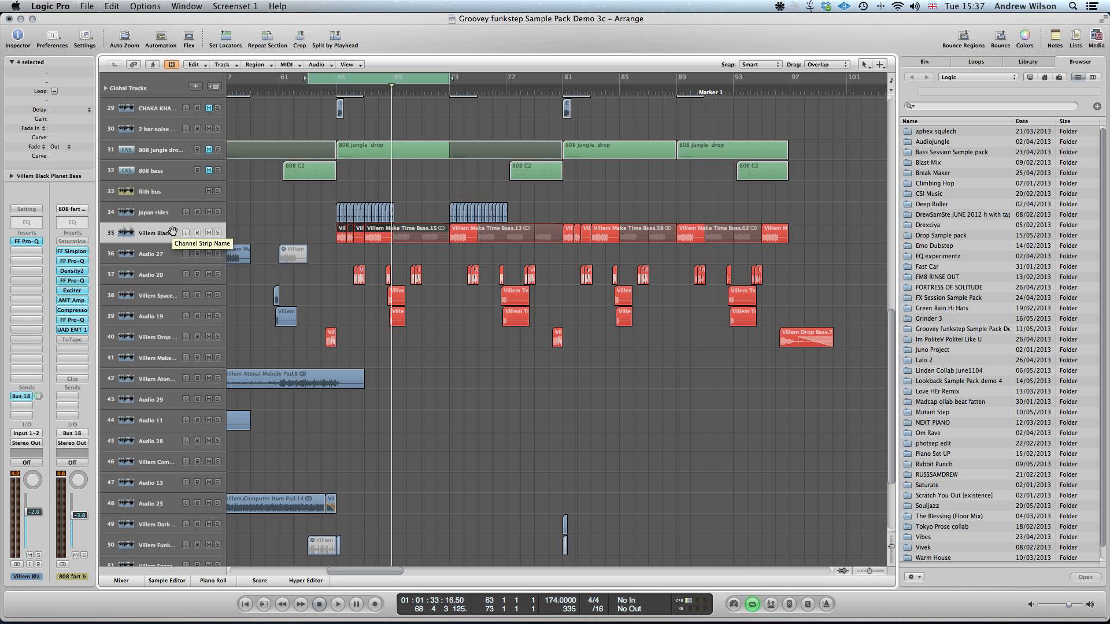
- Play a short passage of the looped section with the full mix, and stop playback
key(space)
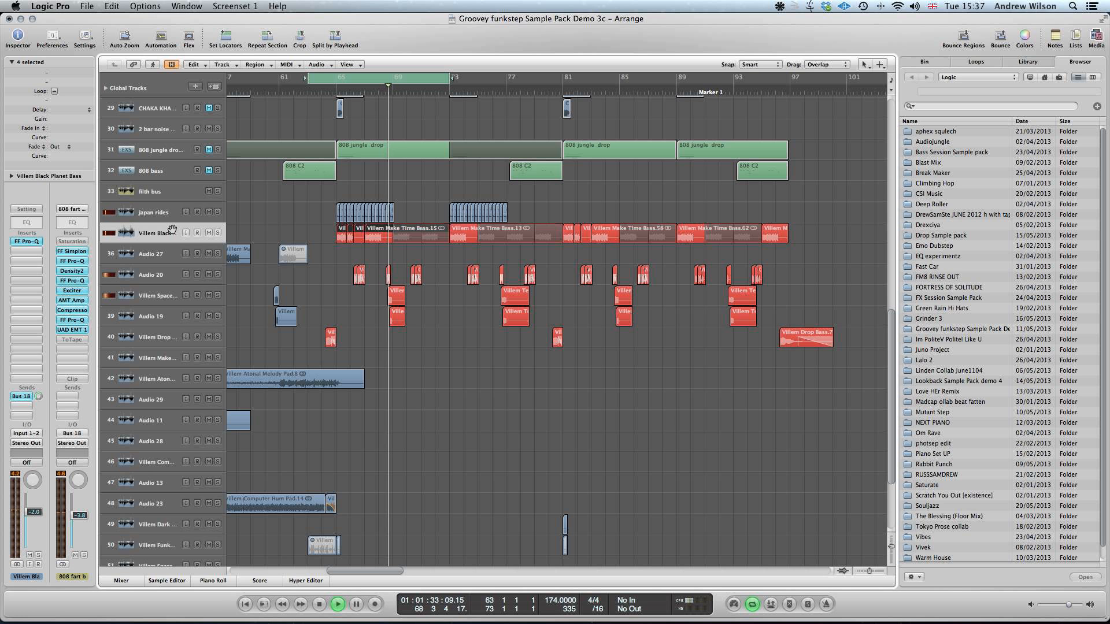
key(space)
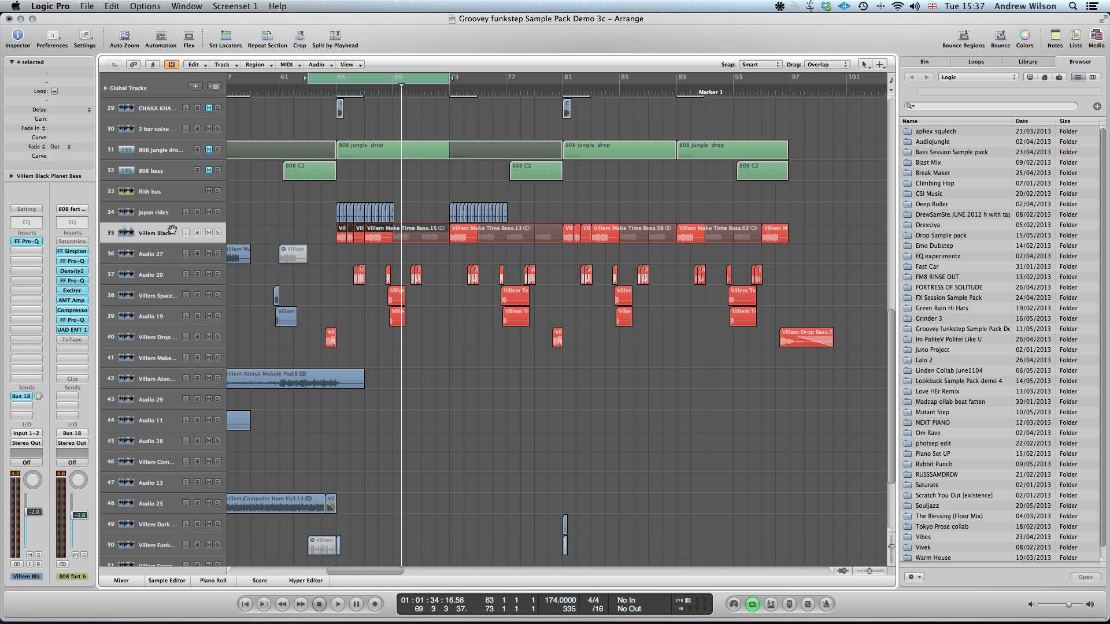
- Solo the Villem Black Planet Bass track with its Bus 18 send off, and audition the cycle range set to bars 65 to 75
click(218, 233)
click(217, 232)
drag(353, 77, 382, 77)
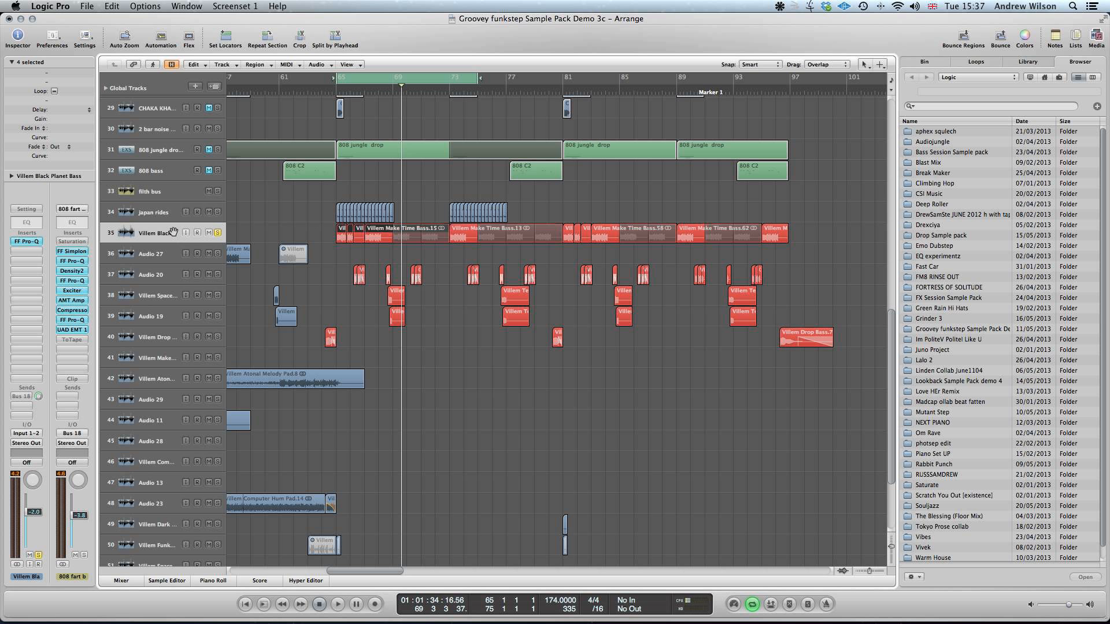
key(space)
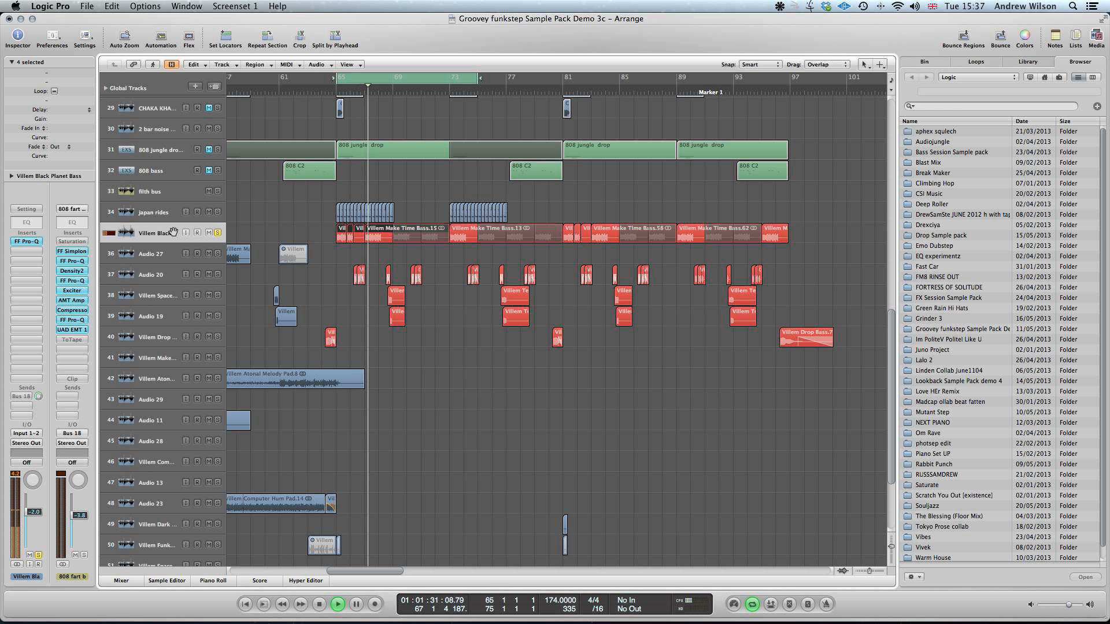
key(space)
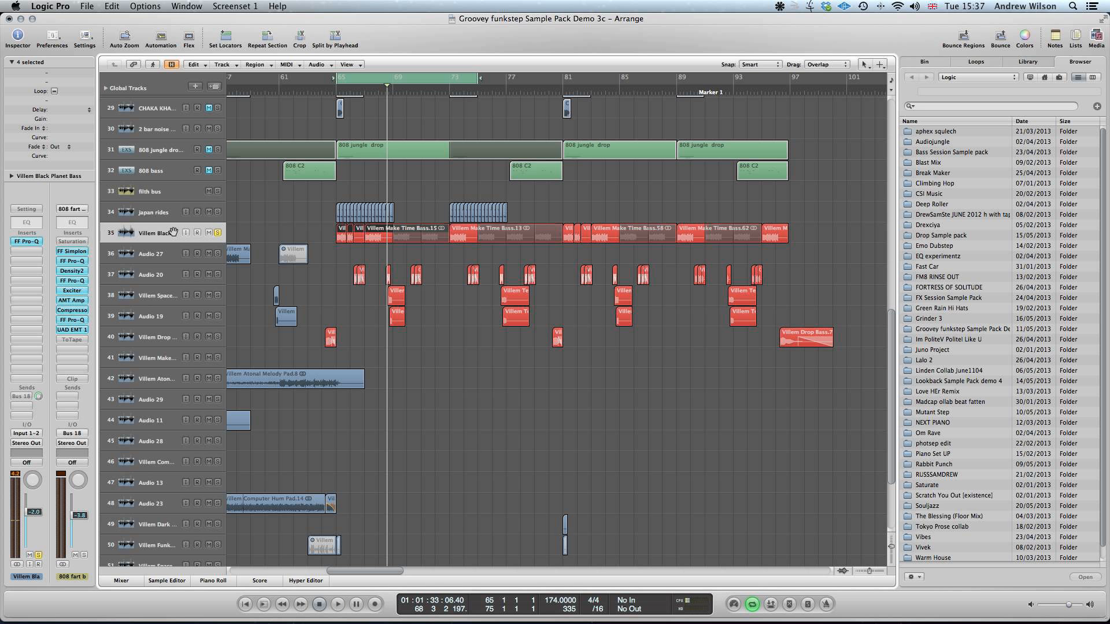
- Examine the band settings of the FF Pro-Q equaliser on the Villem Black Planet Bass channel, and close the plug-in
click(37, 240)
drag(294, 52, 891, 41)
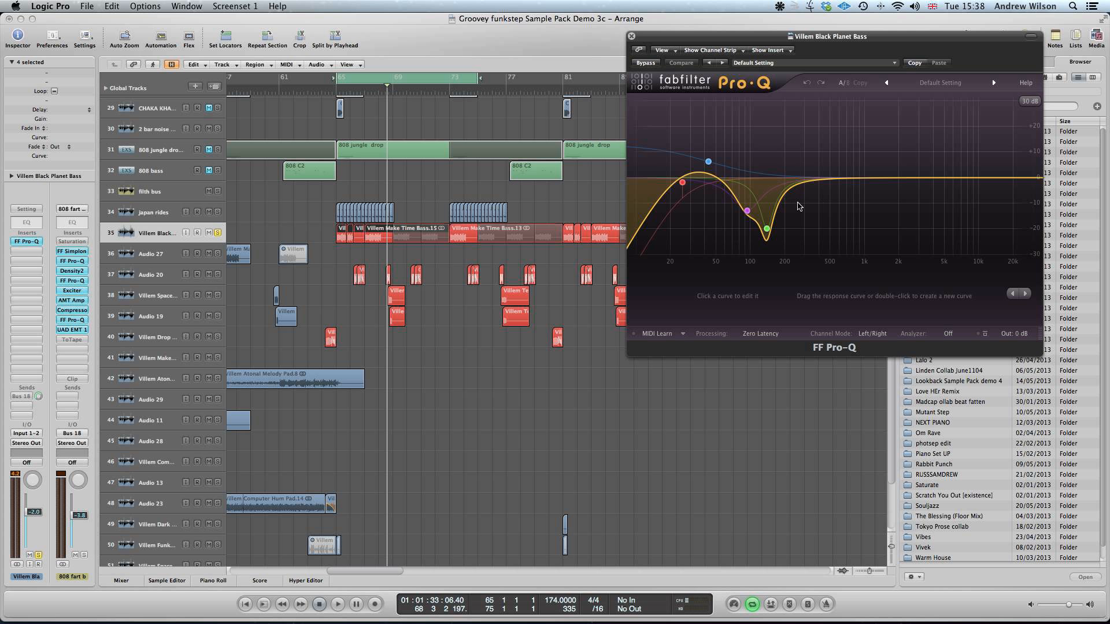
click(767, 229)
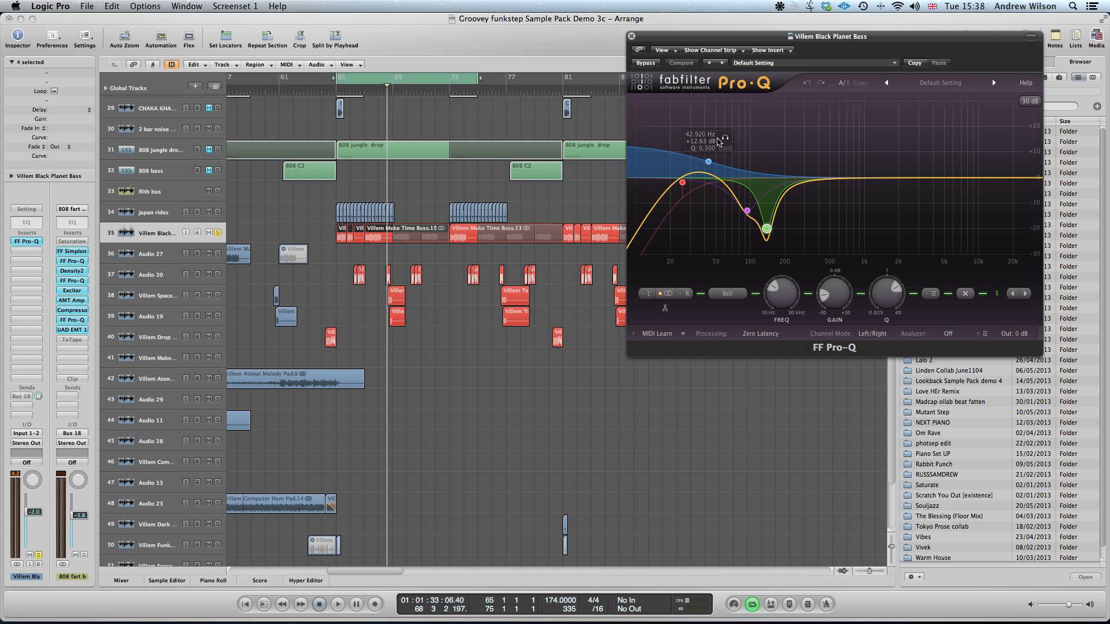
click(631, 37)
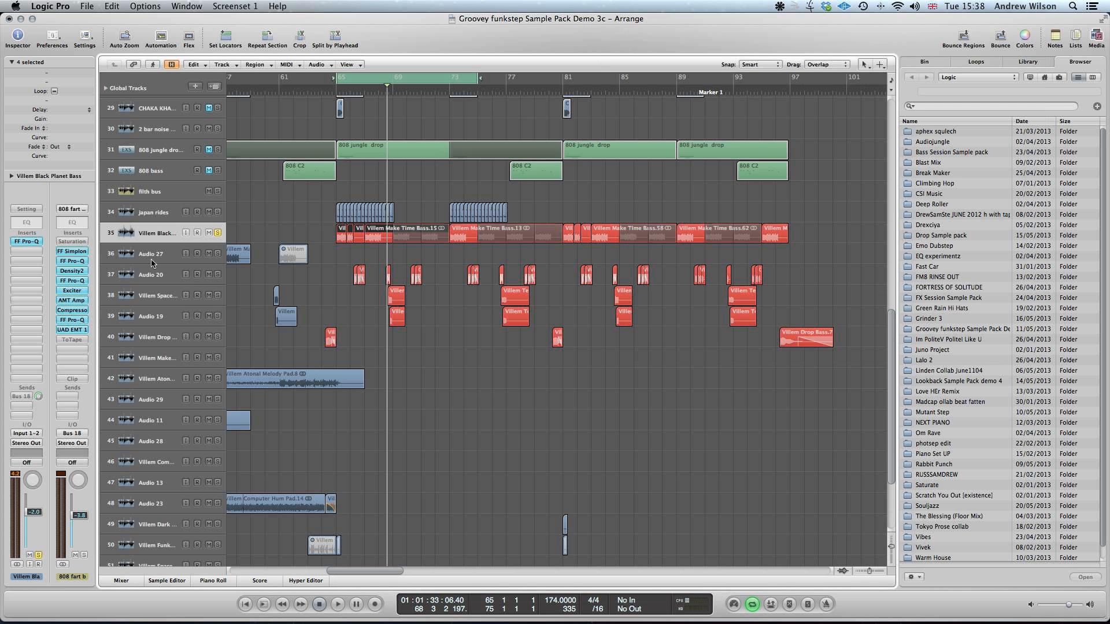
- Reactivate the Bus 18 send on the Villem Black Planet Bass channel
click(163, 233)
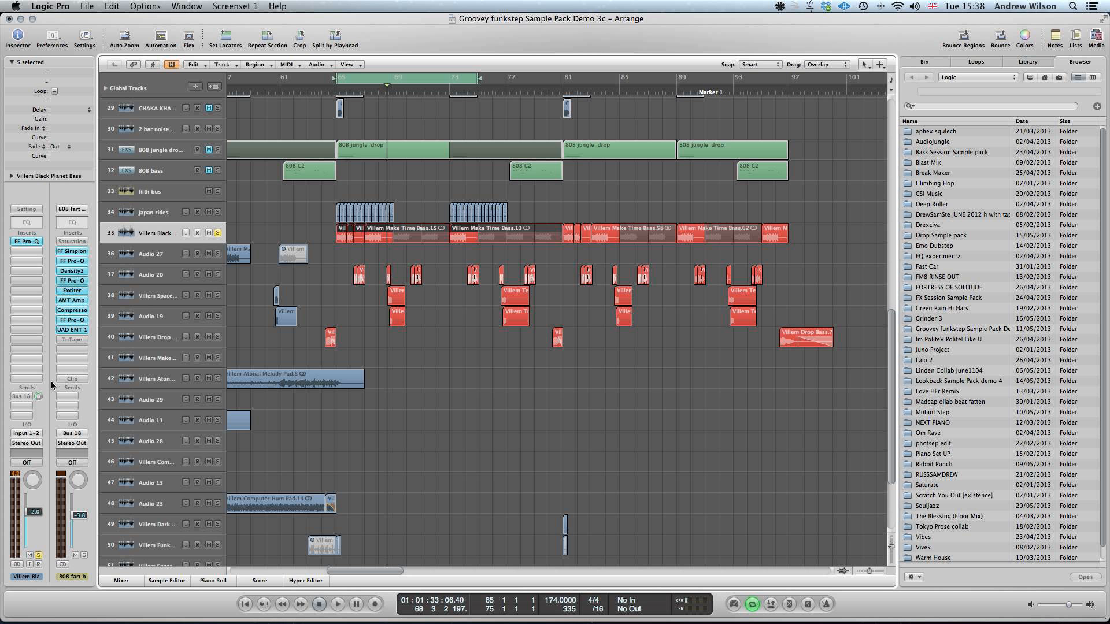
click(27, 399)
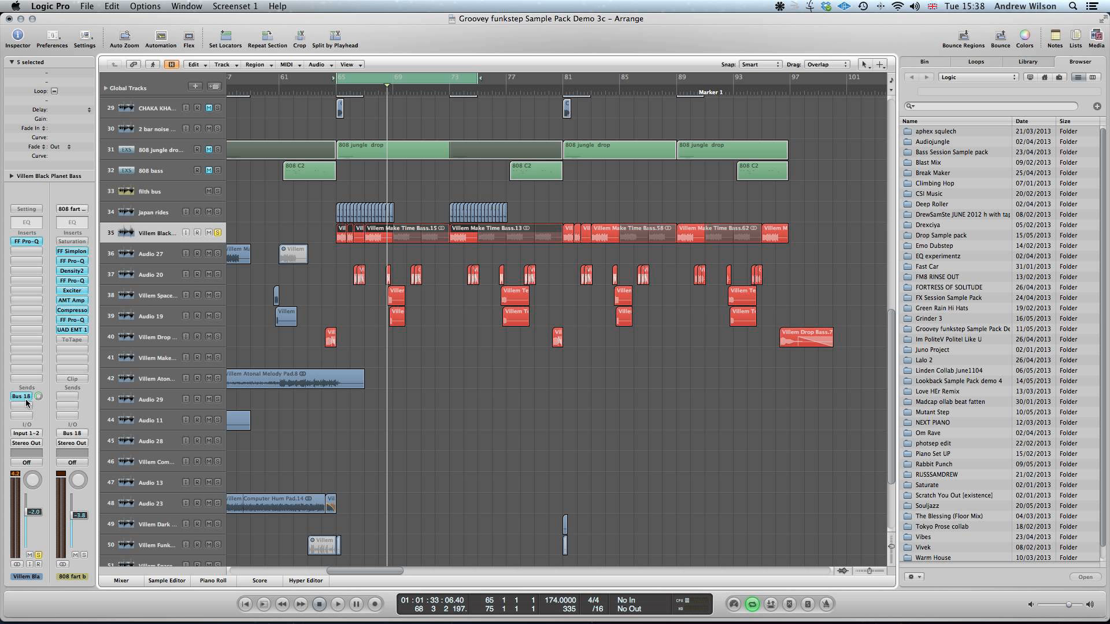
- Inspect the FF Simplon filter and the first FF Pro-Q curve on the 808 fart bass send channel, closing each plug-in
click(75, 258)
drag(253, 58, 874, 67)
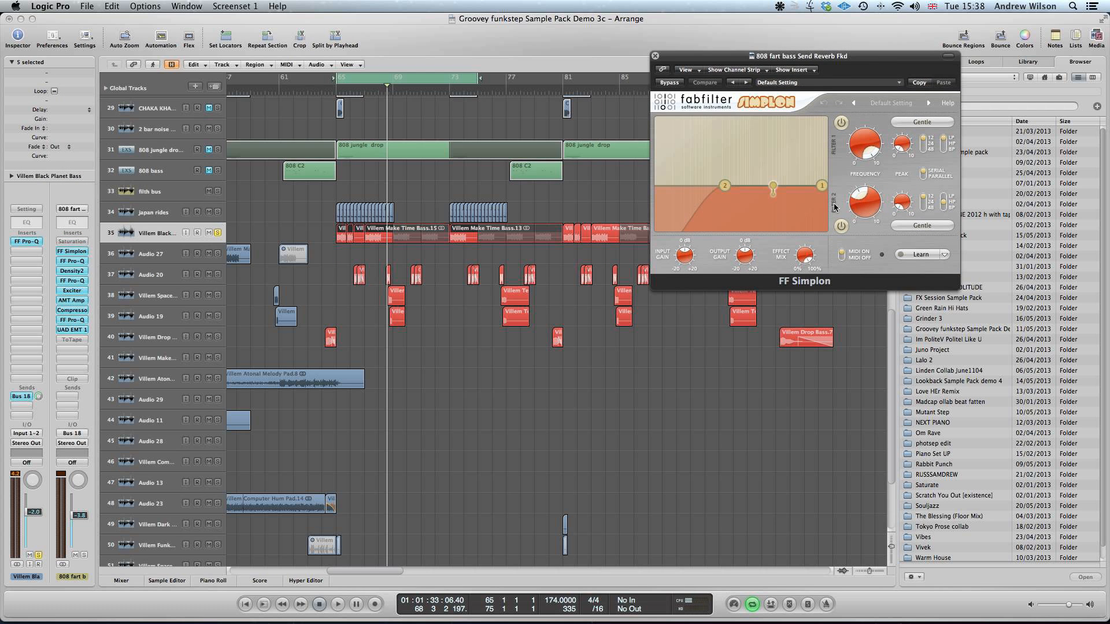
click(656, 56)
click(72, 261)
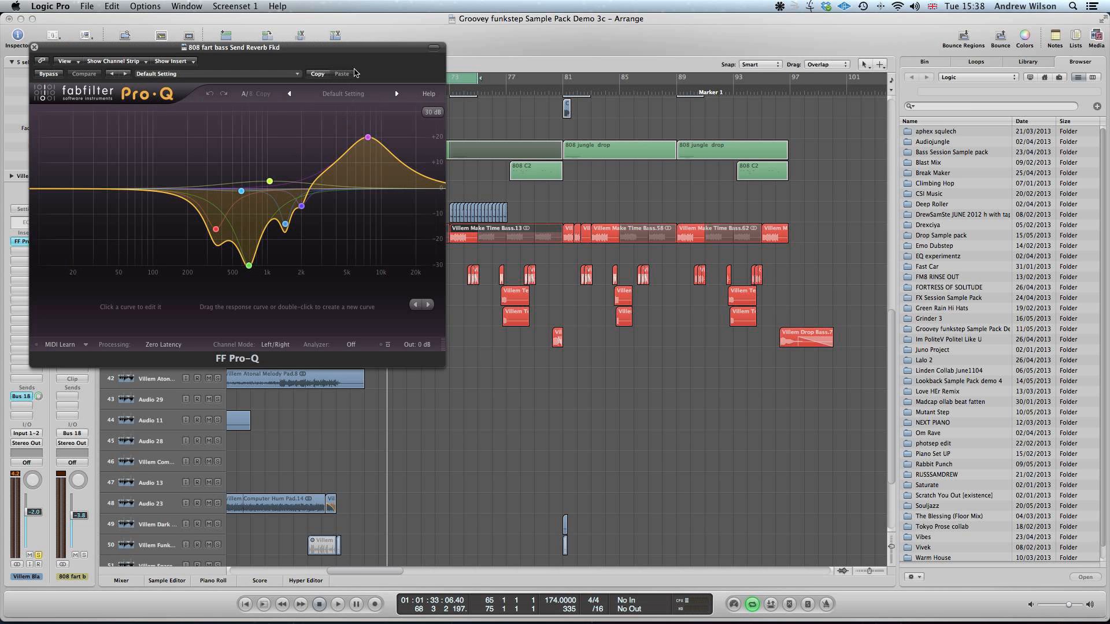
drag(354, 51, 853, 69)
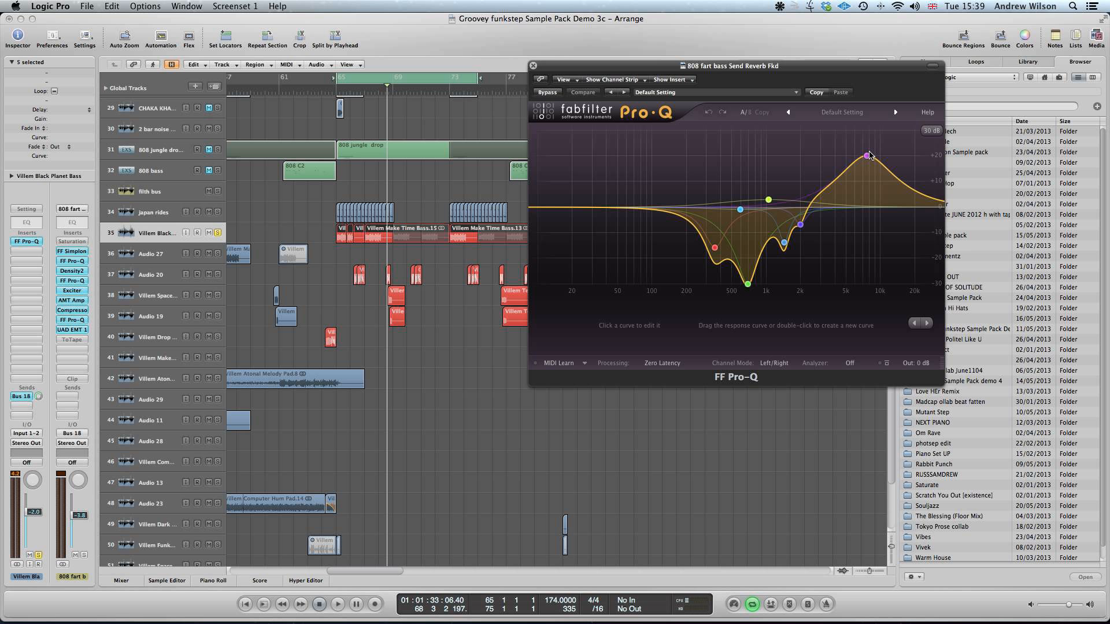
click(533, 66)
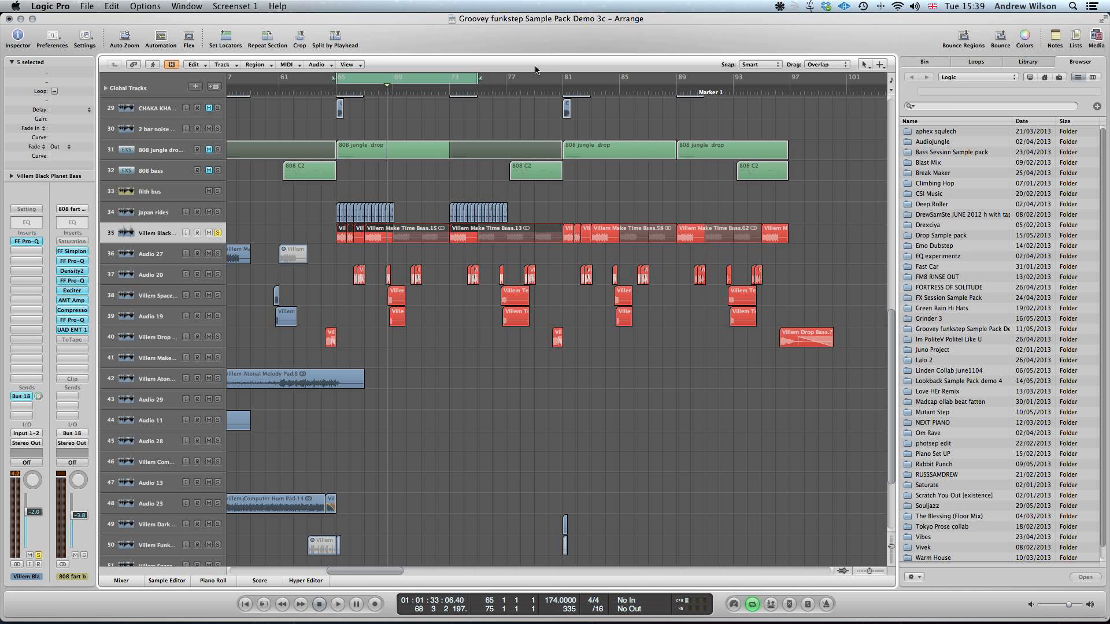
- Inspect the Density2 settings and the second FF Pro-Q curve on the 808 fart bass send channel, closing each plug-in
click(72, 271)
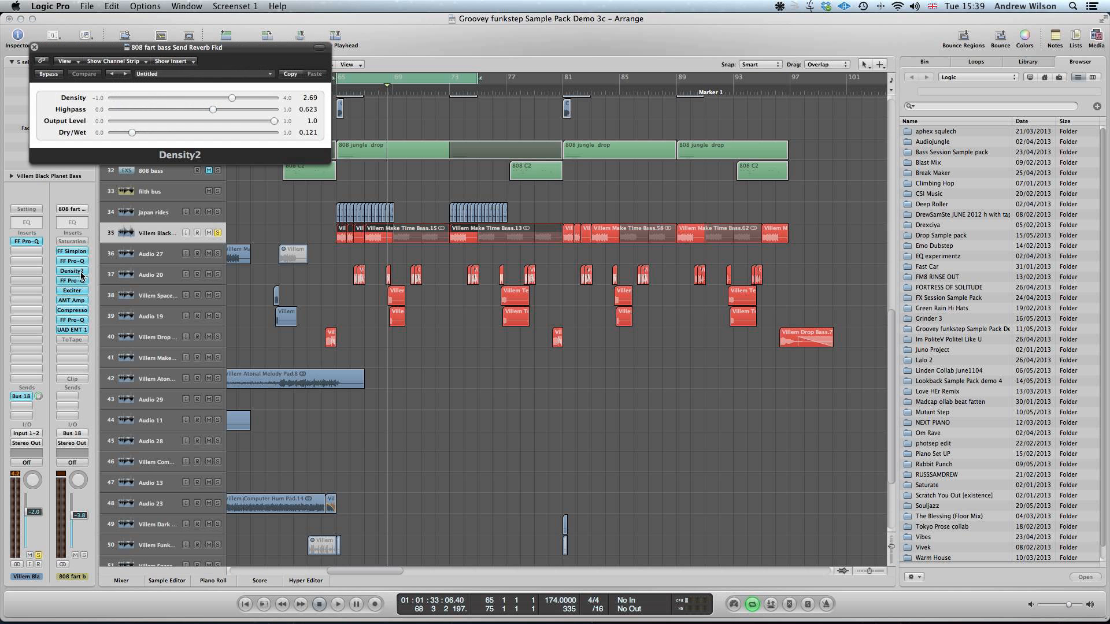
drag(261, 49, 808, 380)
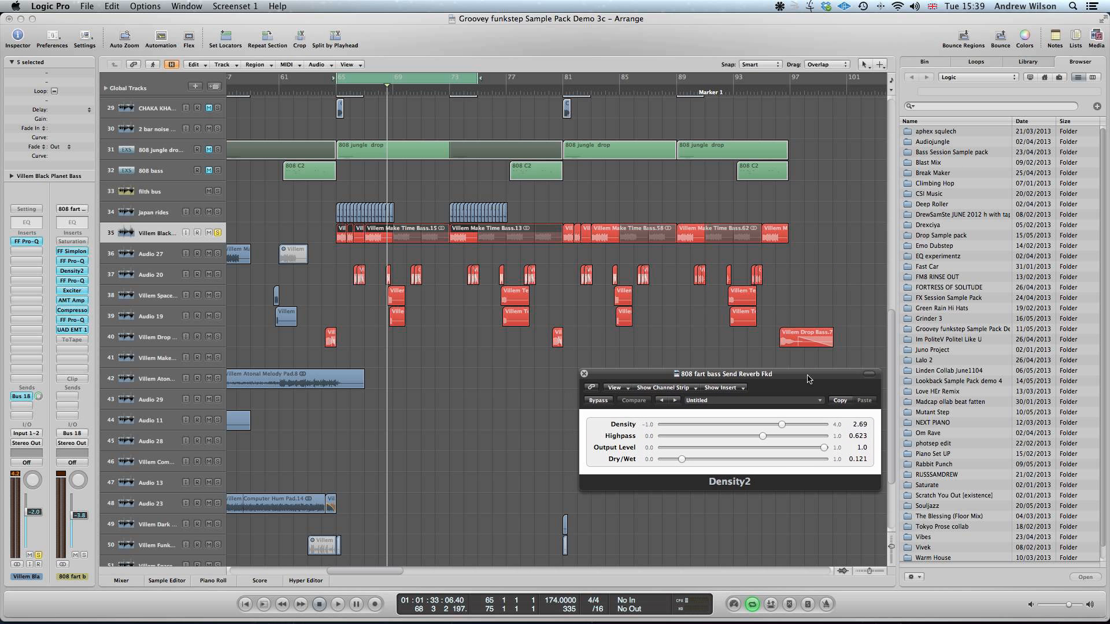
click(584, 374)
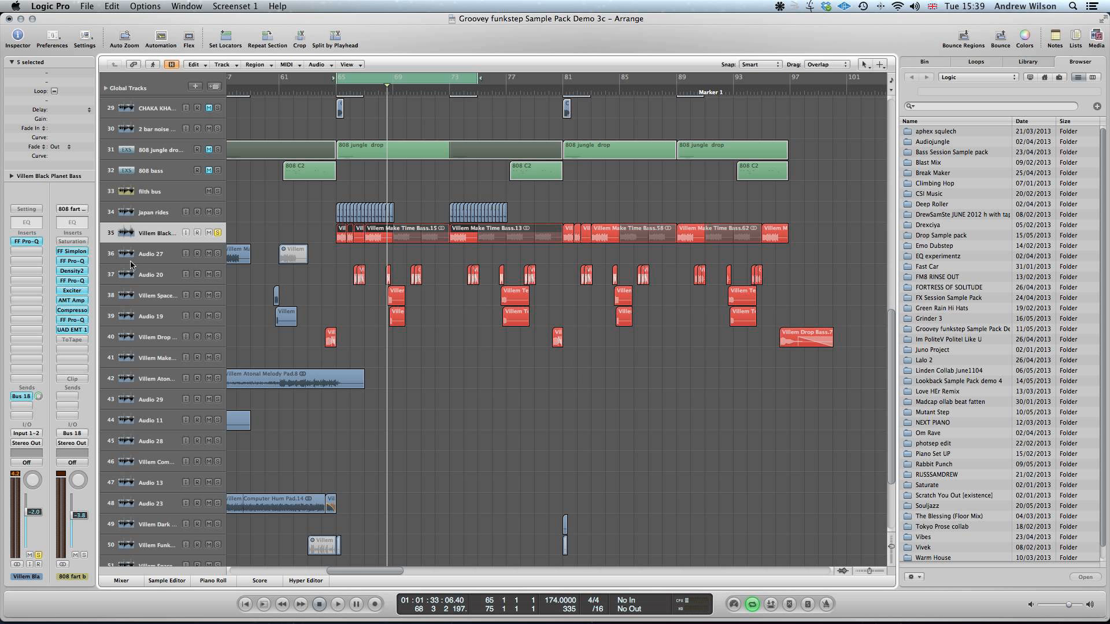
click(79, 281)
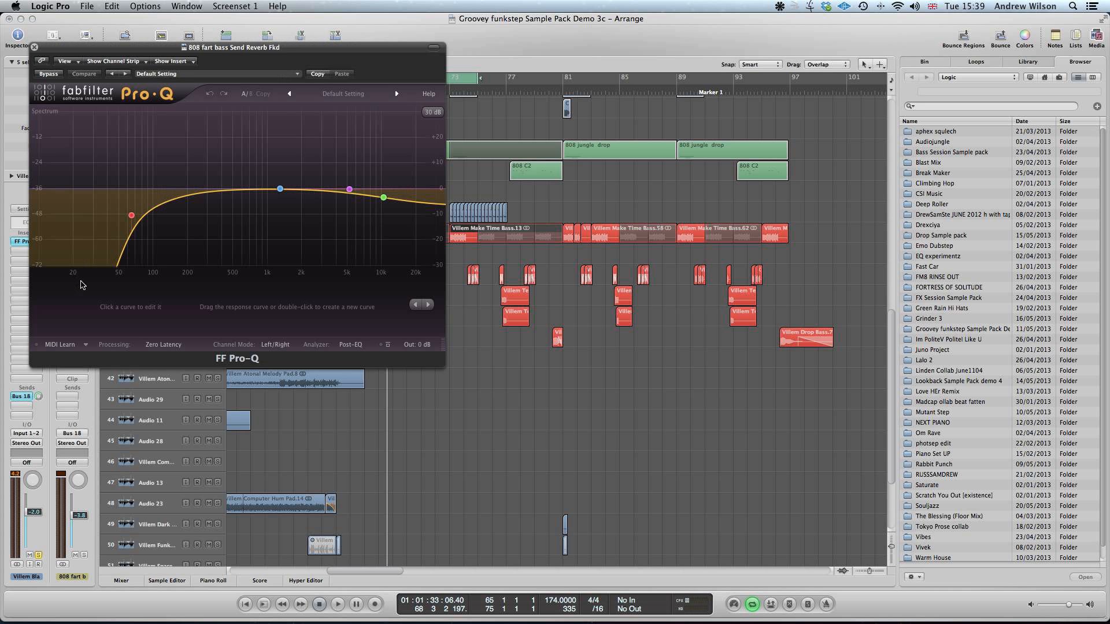
drag(331, 40, 936, 108)
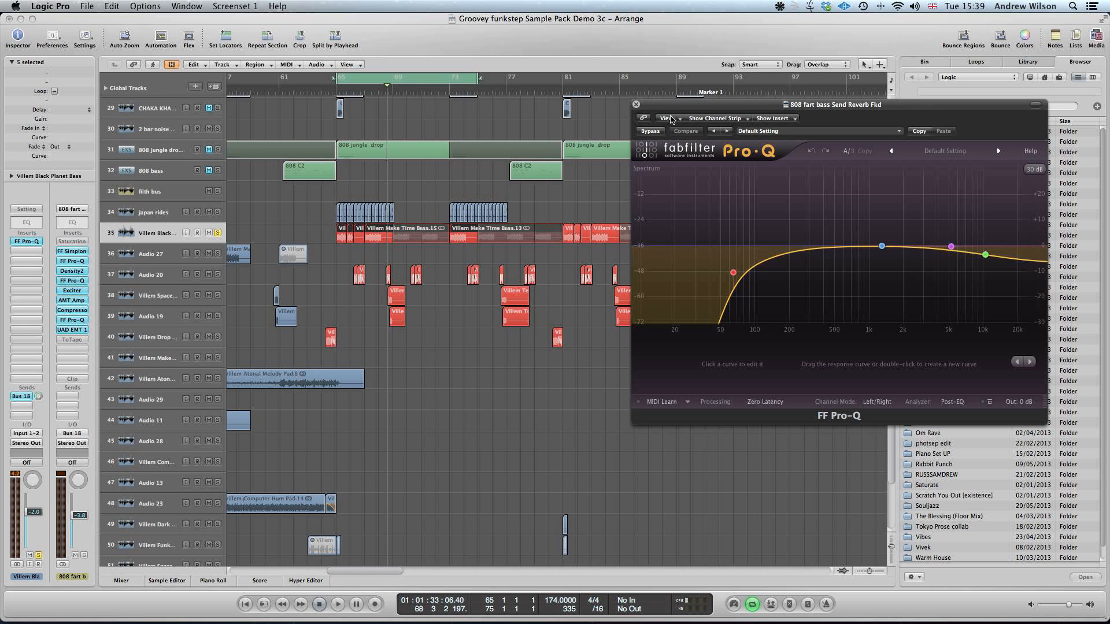
click(637, 105)
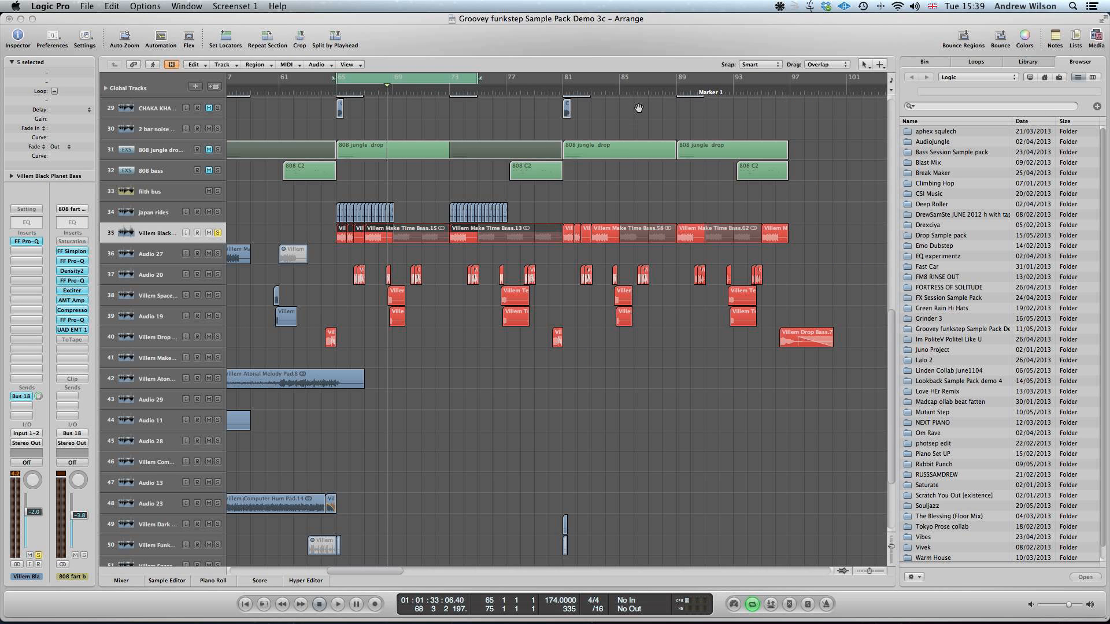
- View the Exciter settings on the 808 fart bass send channel, and close the plug-in
click(81, 292)
drag(200, 52, 1048, 134)
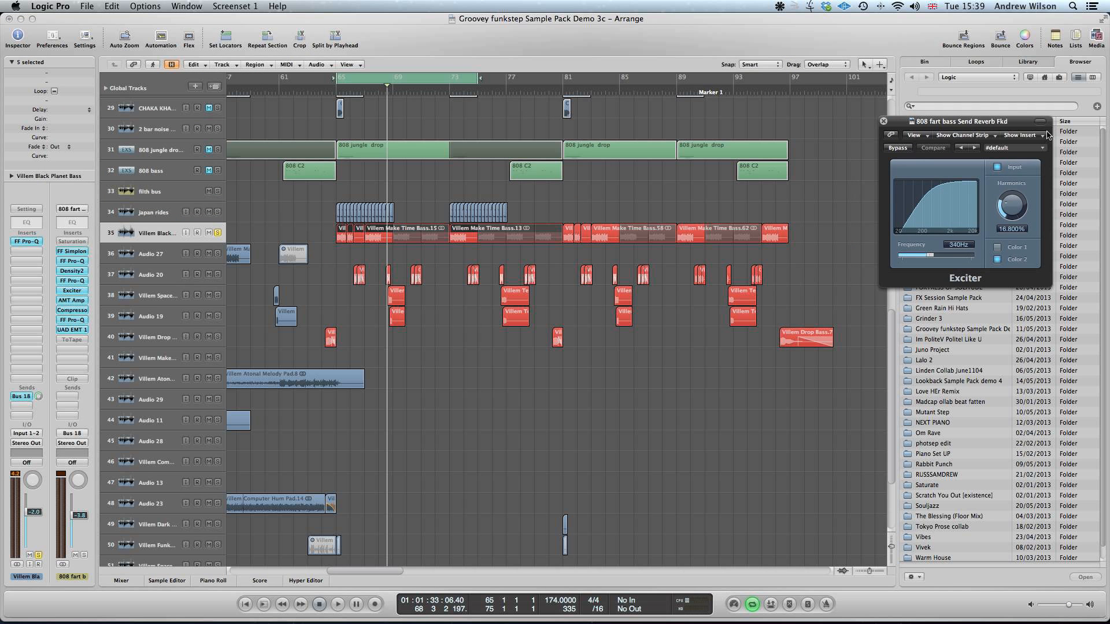
click(883, 121)
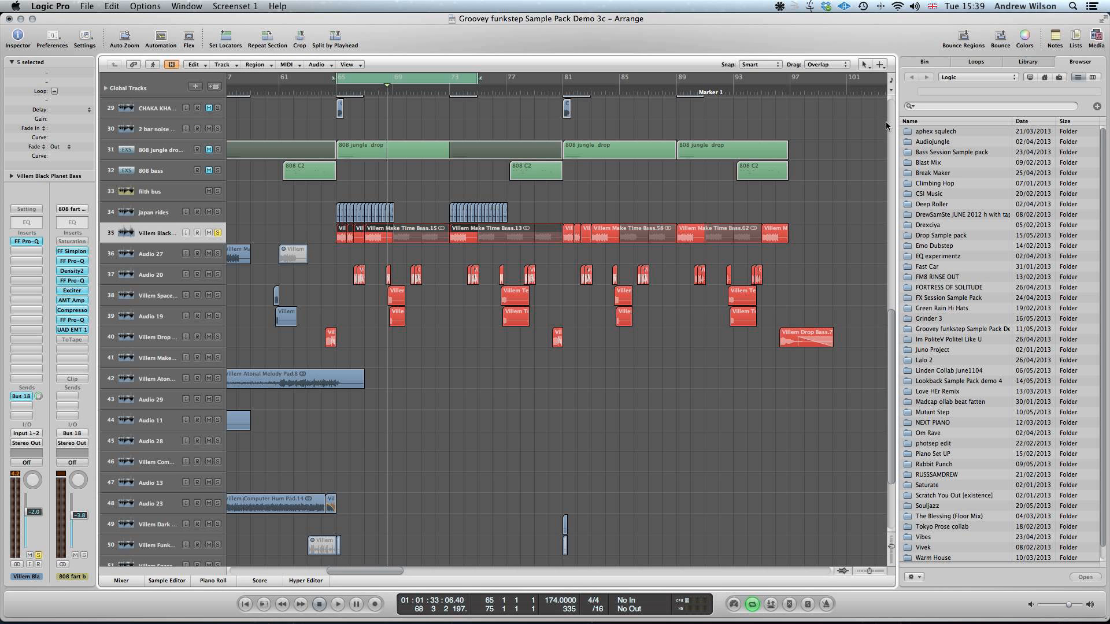
- Review the AMT Amp Leveling interface on the 808 fart bass send channel, and close both of its windows
click(74, 301)
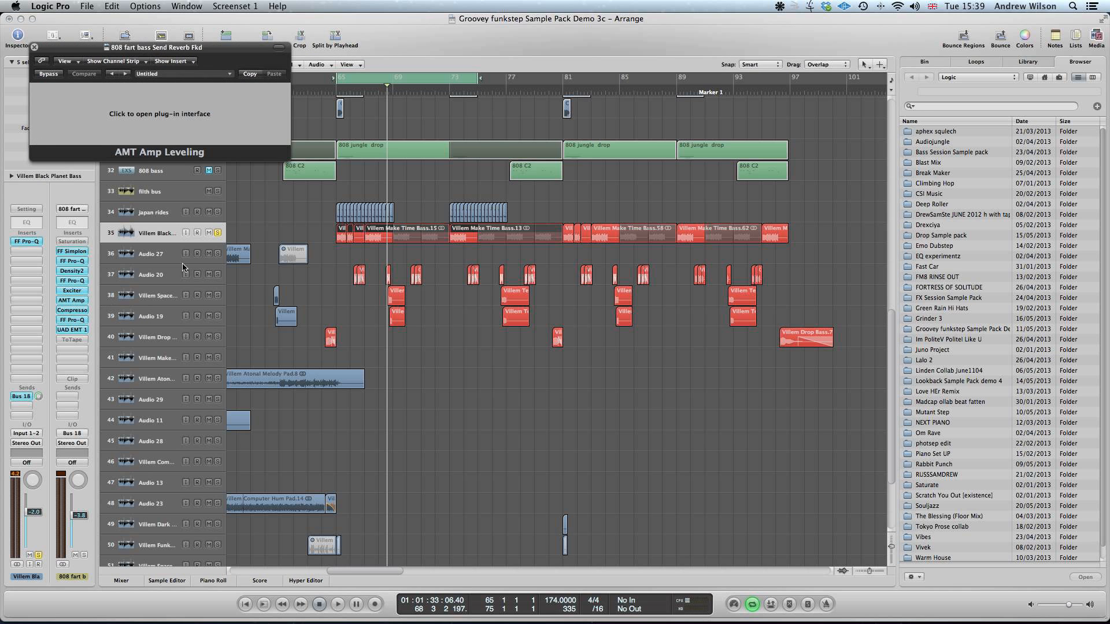
drag(289, 97, 766, 89)
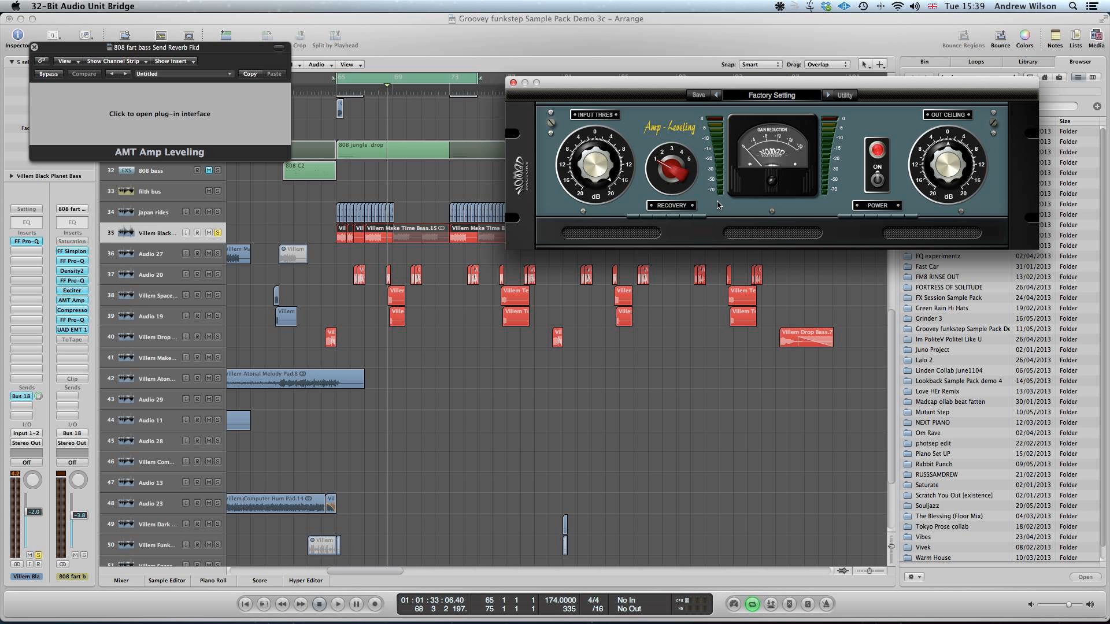
drag(707, 85, 690, 115)
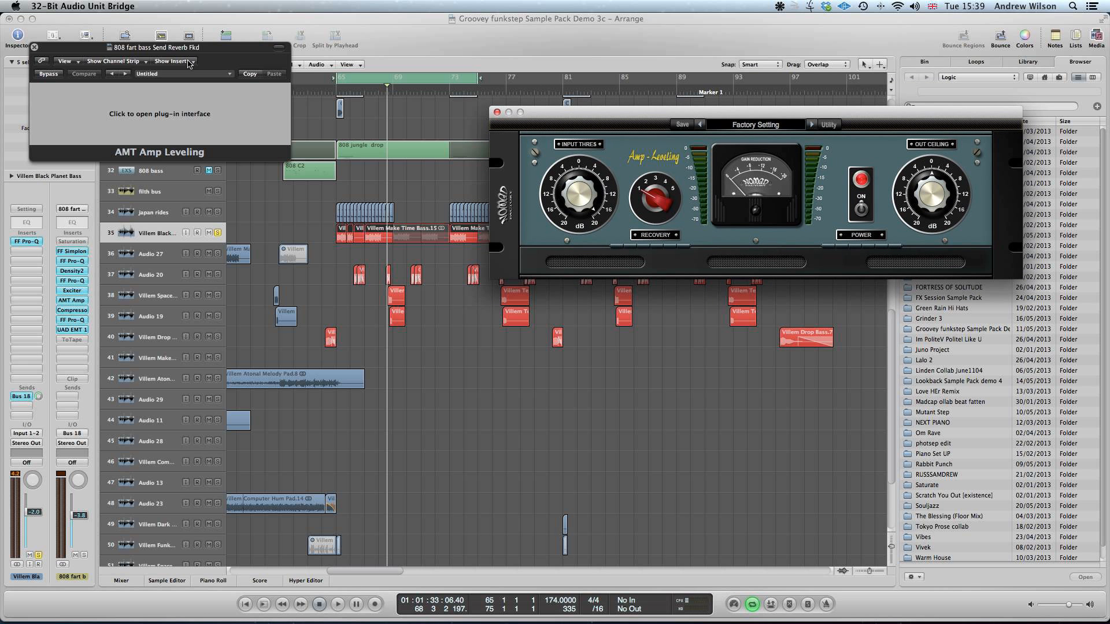
drag(237, 53, 428, 116)
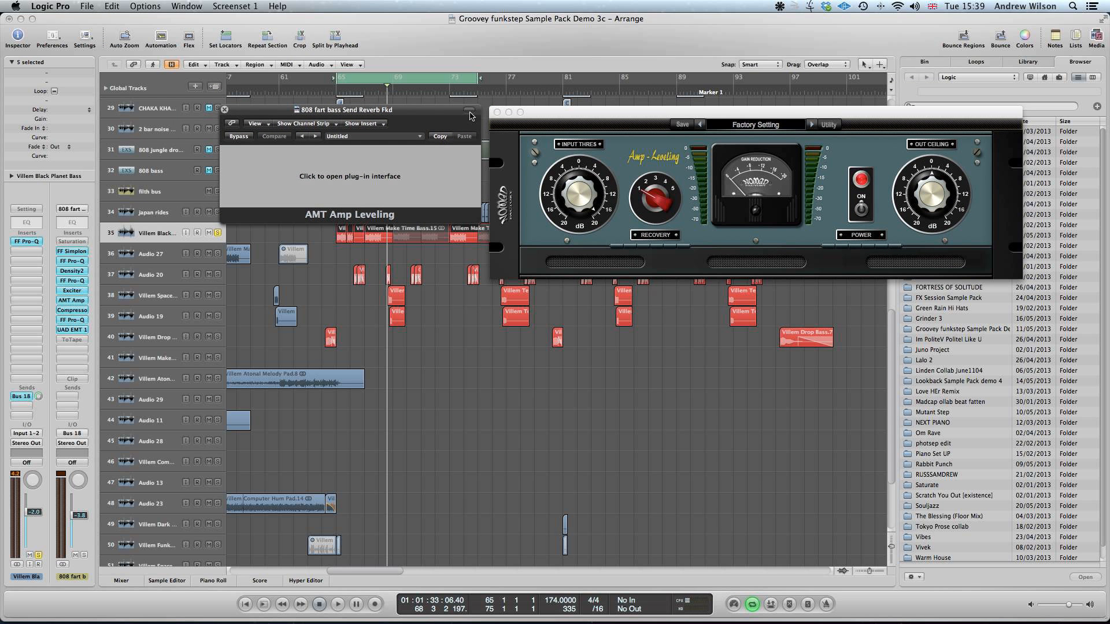
click(497, 113)
click(224, 109)
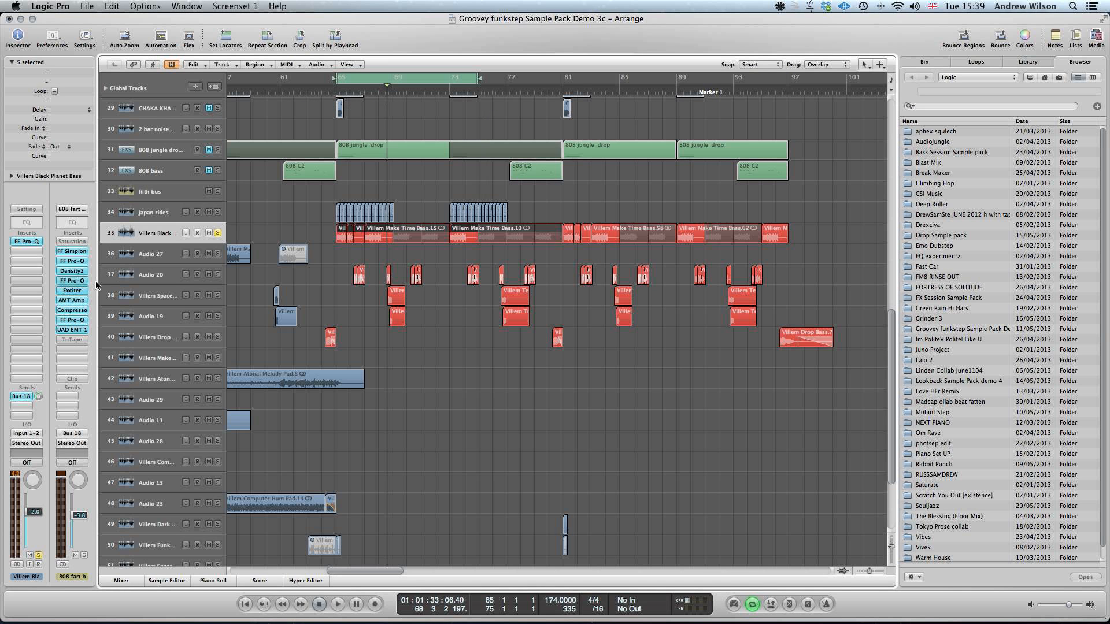
- Open the Compressor and the third FF Pro-Q on the 808 fart bass send channel to examine their settings
click(77, 311)
drag(266, 48, 794, 93)
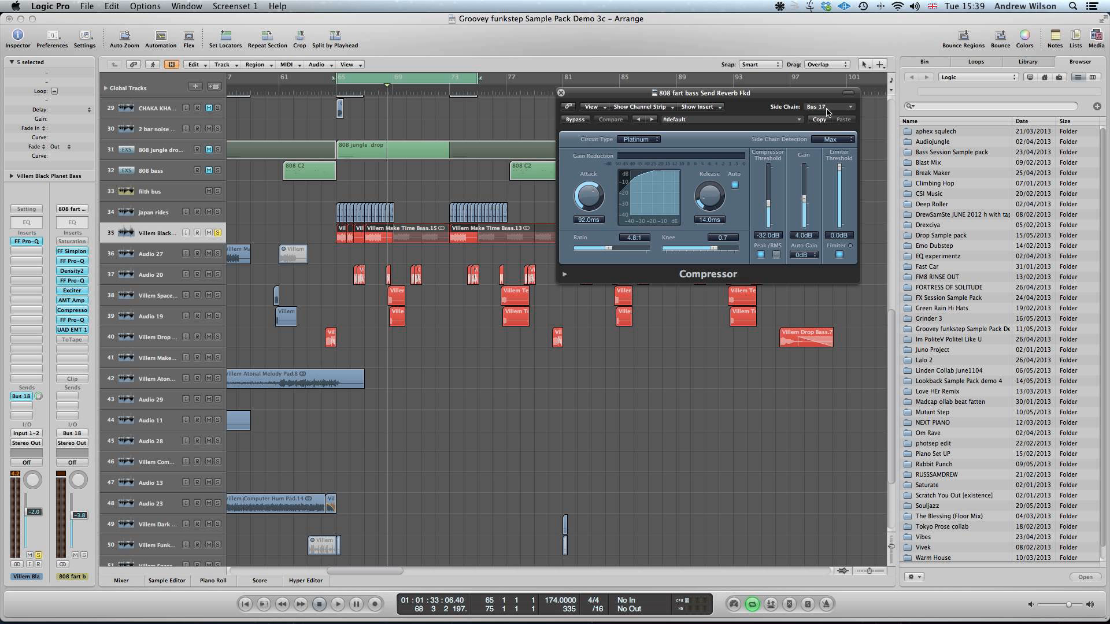
drag(795, 95, 786, 177)
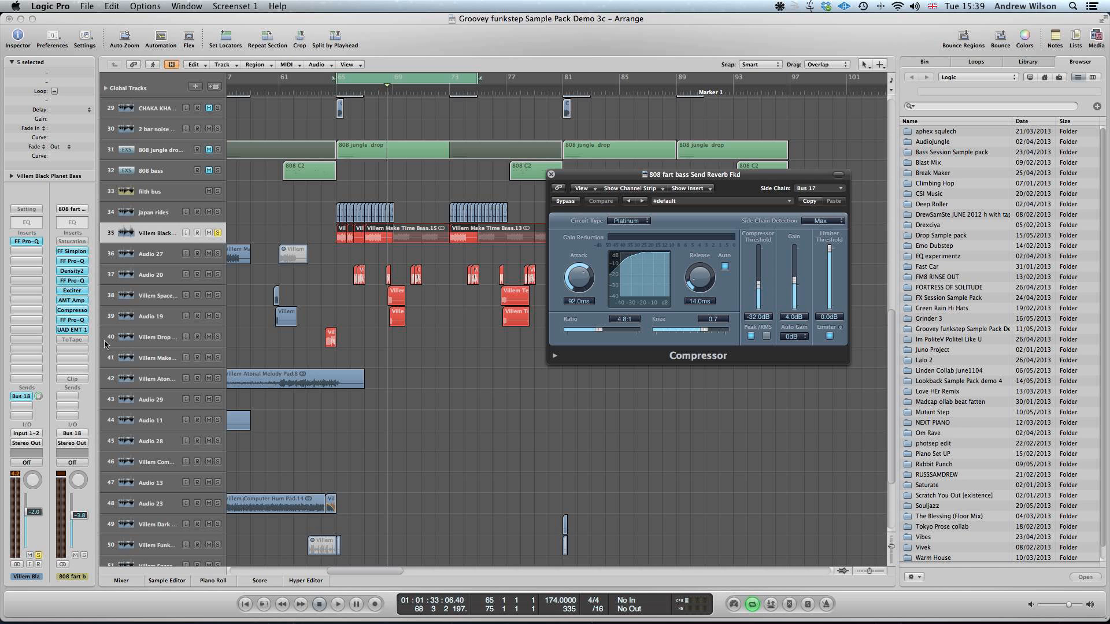
click(83, 319)
drag(288, 54, 723, 209)
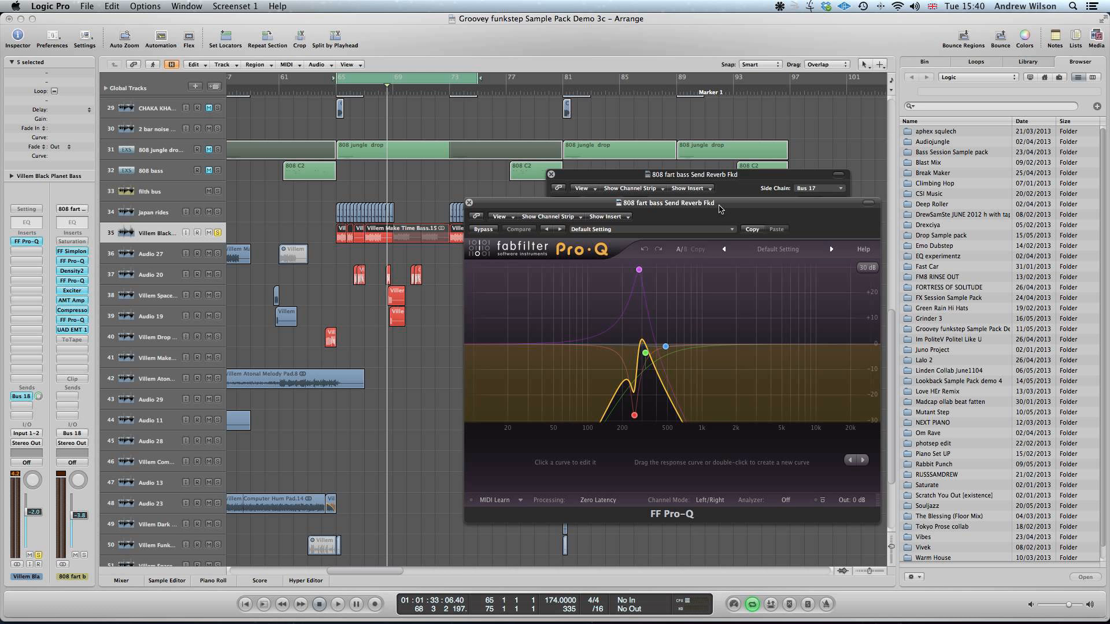
- View the UAD EMT 140 plate reverb on the send channel, and close it along with the Compressor
click(62, 332)
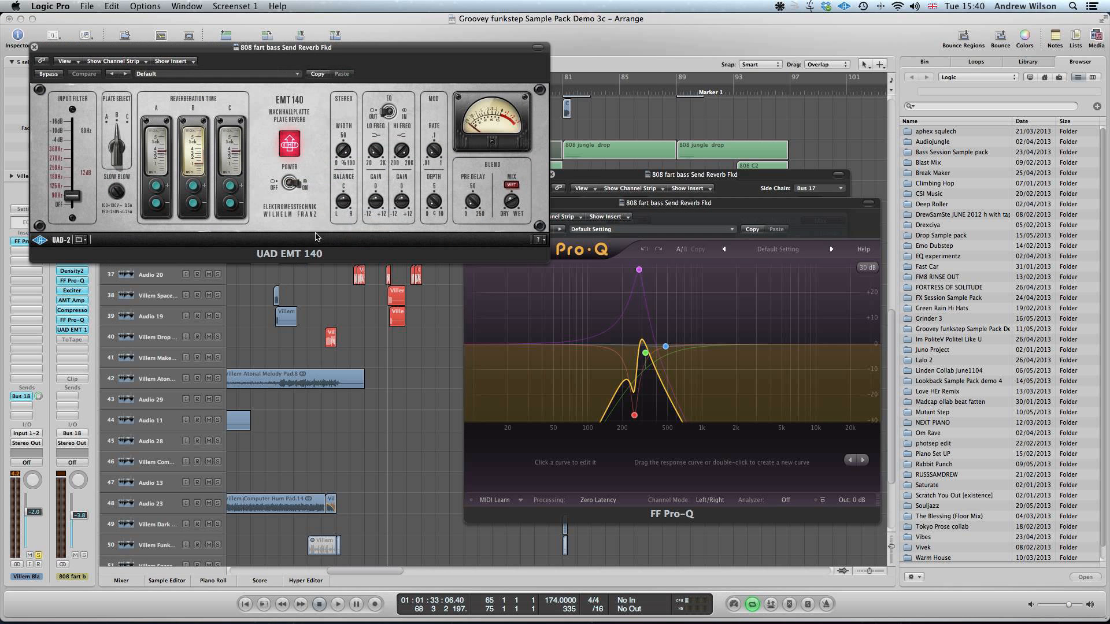
drag(347, 56, 477, 176)
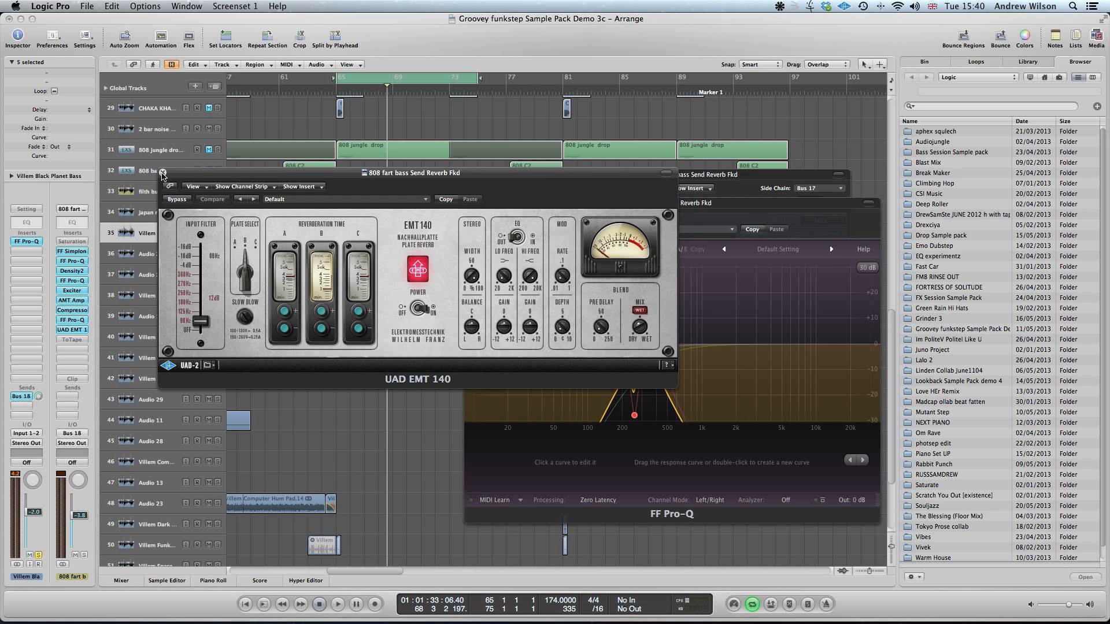
click(163, 173)
click(551, 174)
- Compare playback of the bass loop with the third FF Pro-Q on the 808 fart bass send channel bypassed and active
drag(571, 204, 576, 133)
click(488, 158)
key(space)
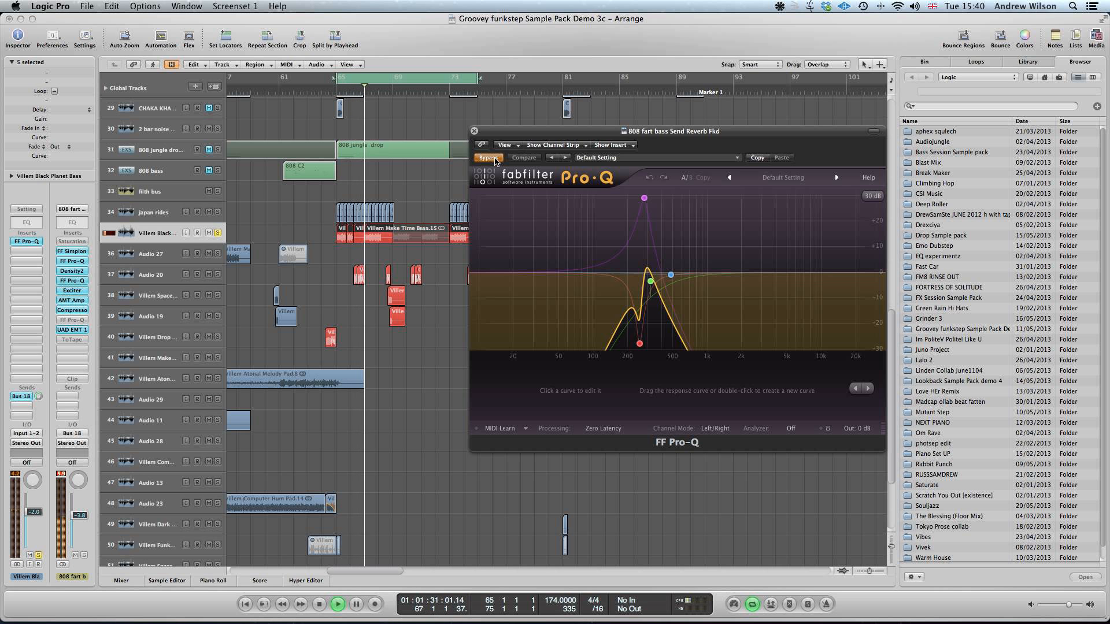
key(space)
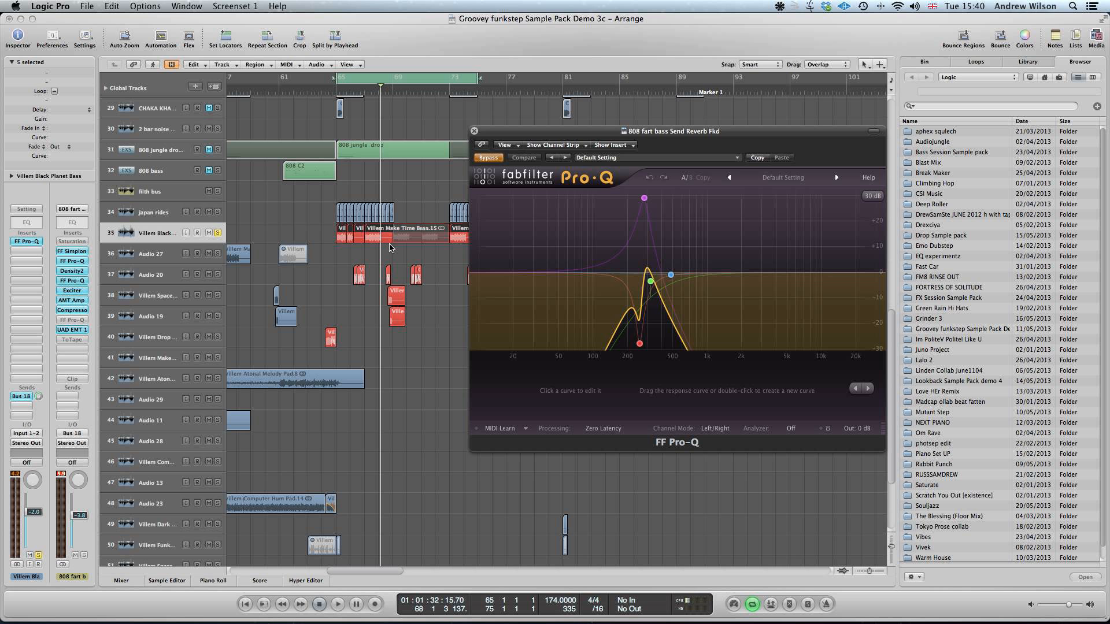
click(488, 158)
key(space)
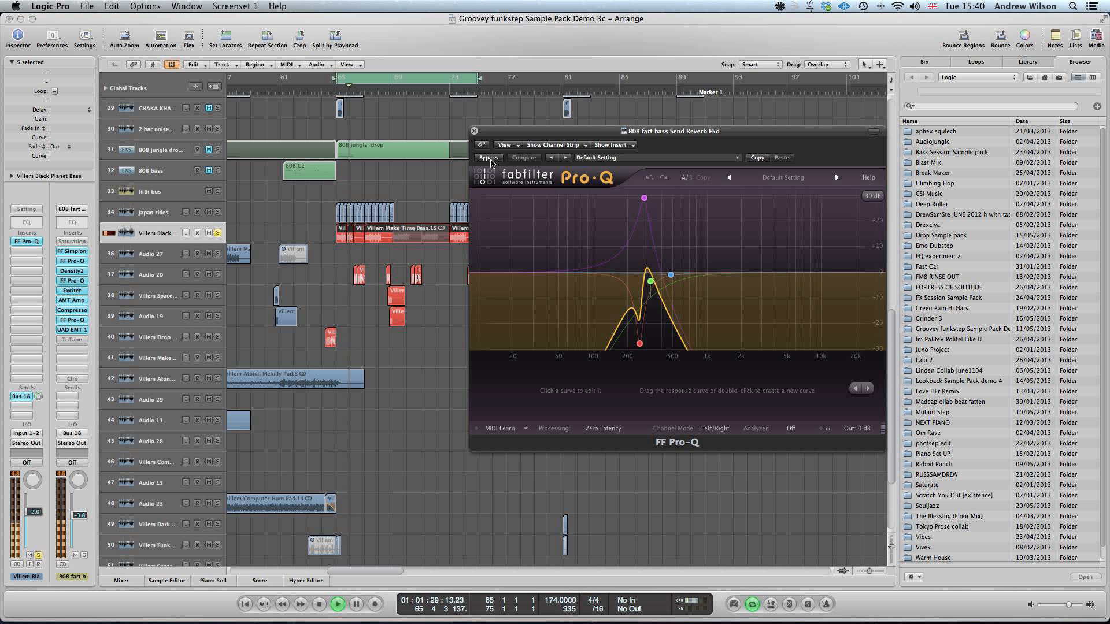
key(space)
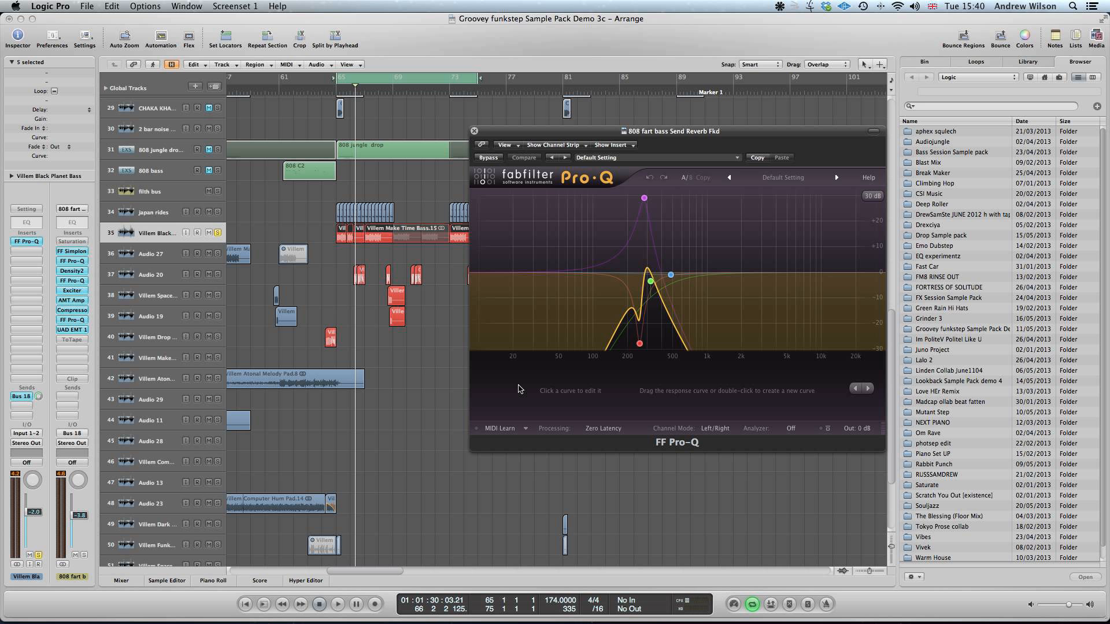
- Unsolo the Villem Black Planet Bass track, solo its Bus 18 send channel, and play the loop to hear the effects alone
click(37, 555)
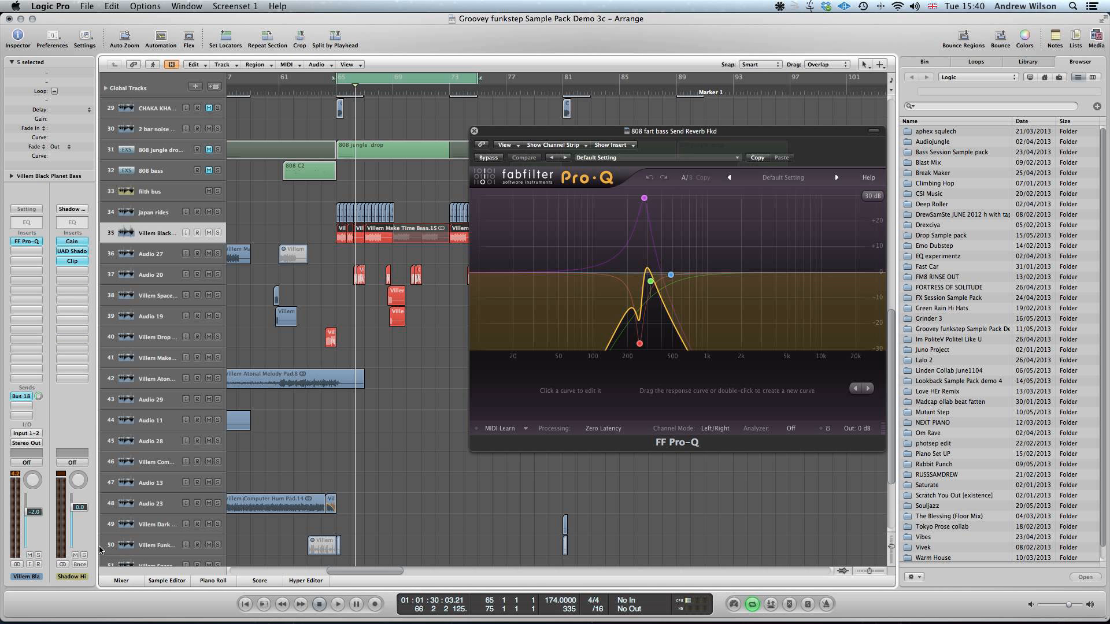
click(24, 396)
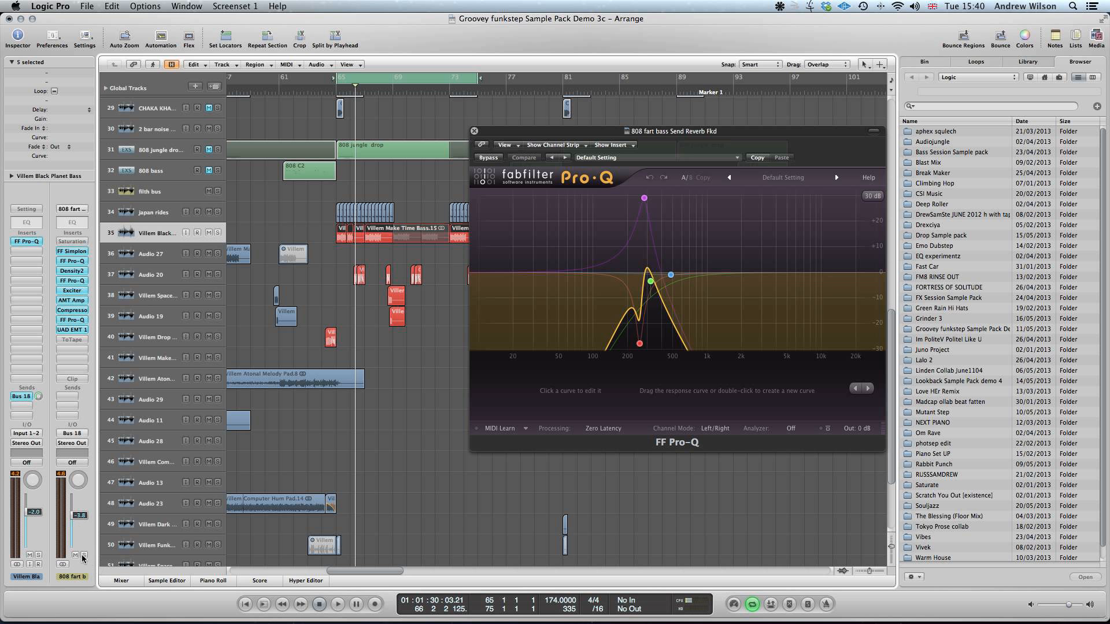
key(space)
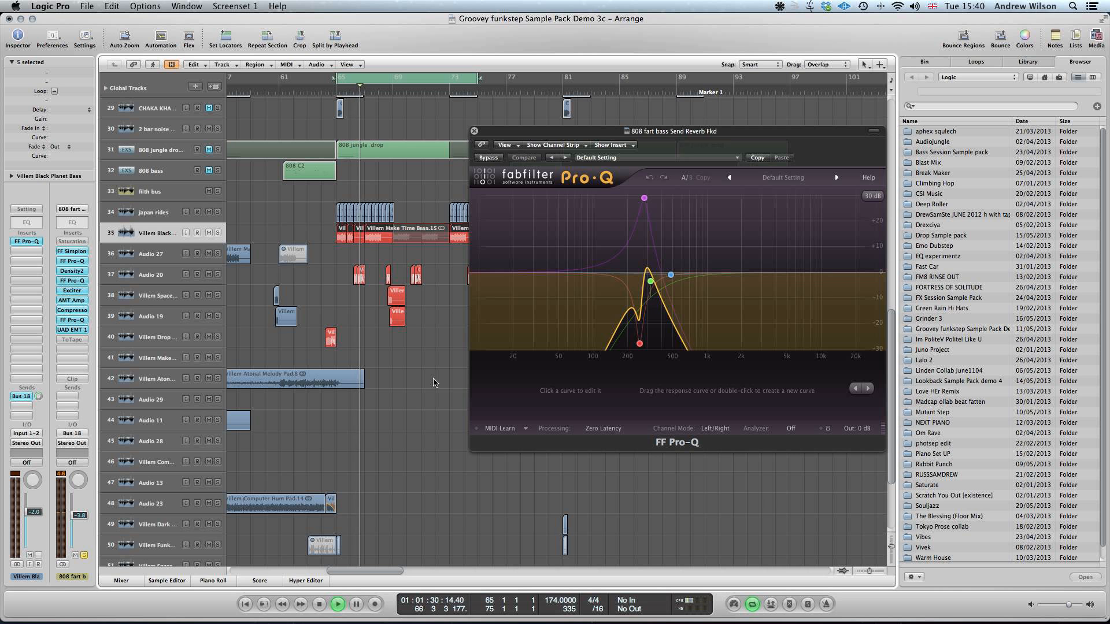
key(space)
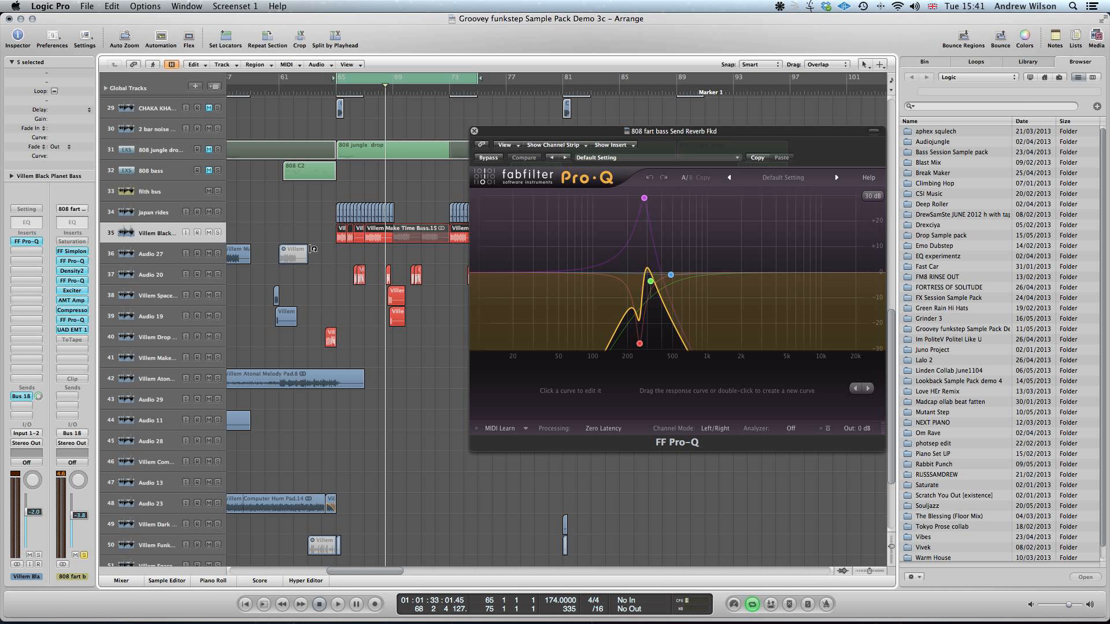
- Solo the Audio 20 track, view its SoundShifter Pitch settings, and close the plug-in
click(152, 277)
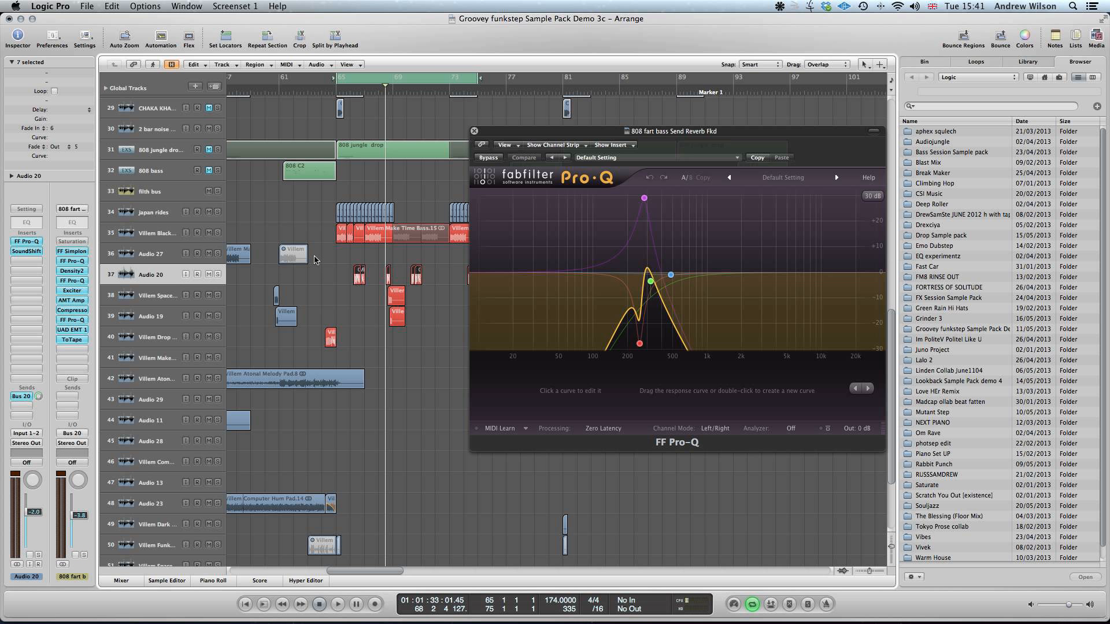
click(169, 241)
click(165, 275)
click(23, 252)
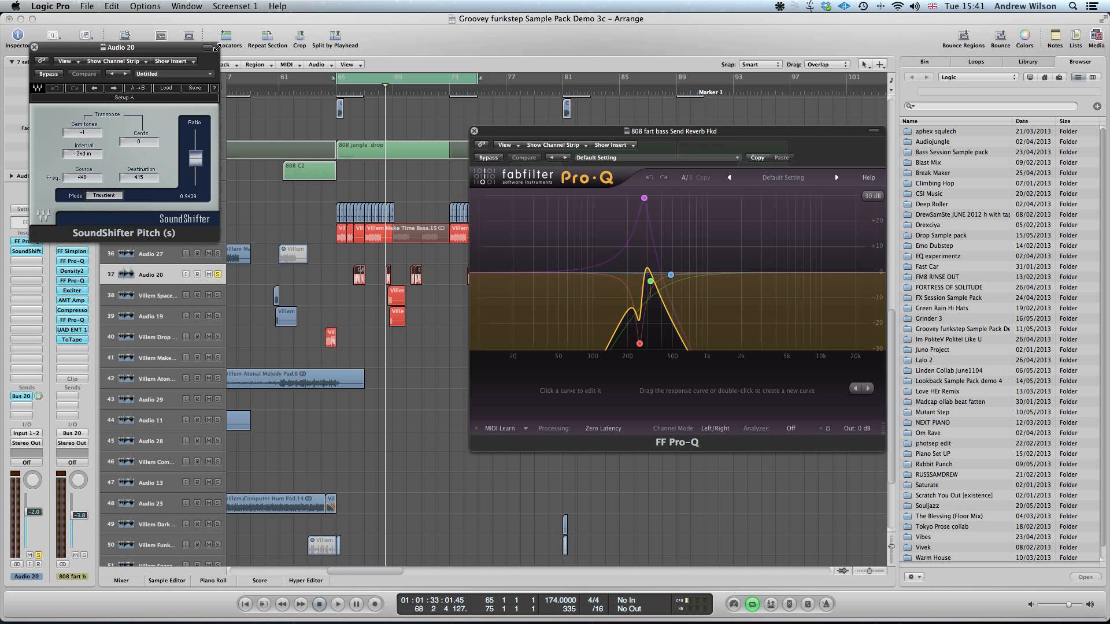
drag(200, 48, 774, 99)
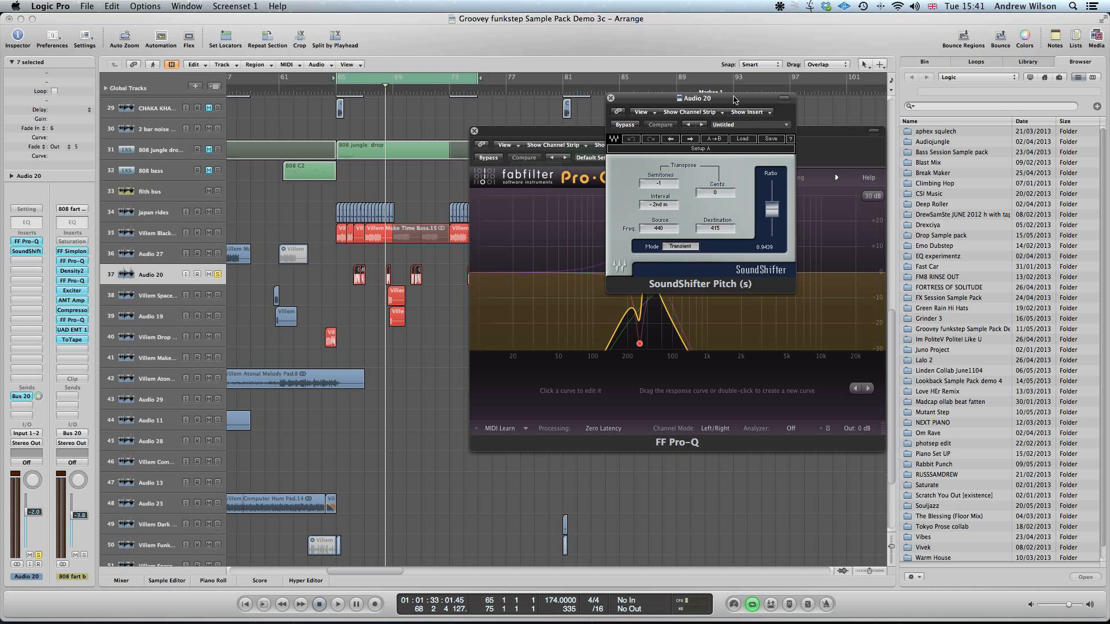
click(611, 98)
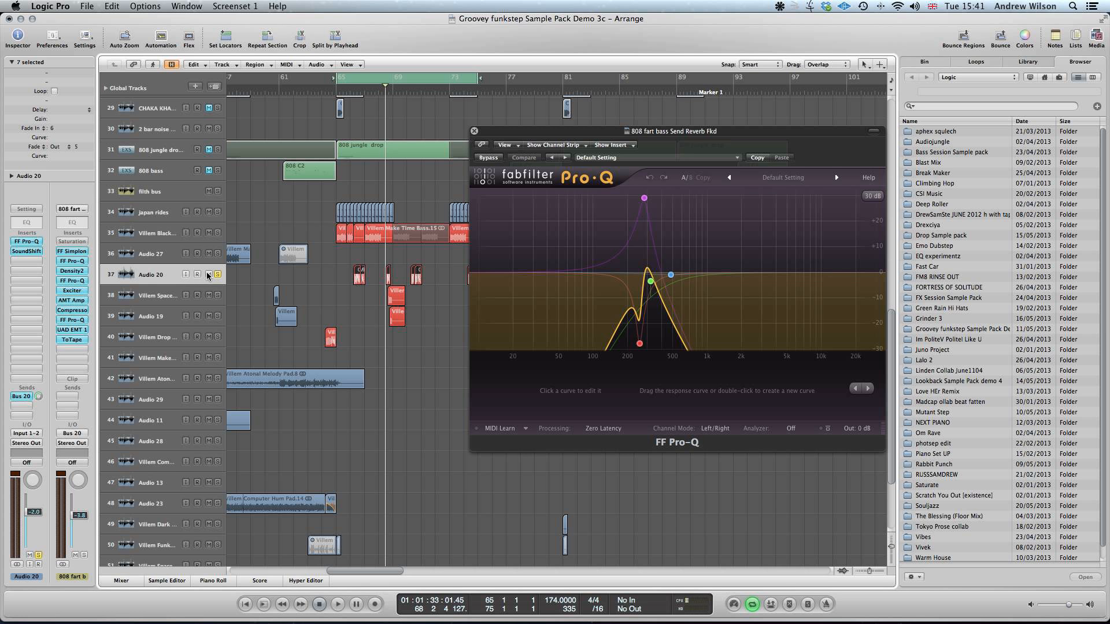
- Move the ten-bar cycle range to start at bar 66, and play the soloed Audio 20 track
drag(366, 80, 380, 80)
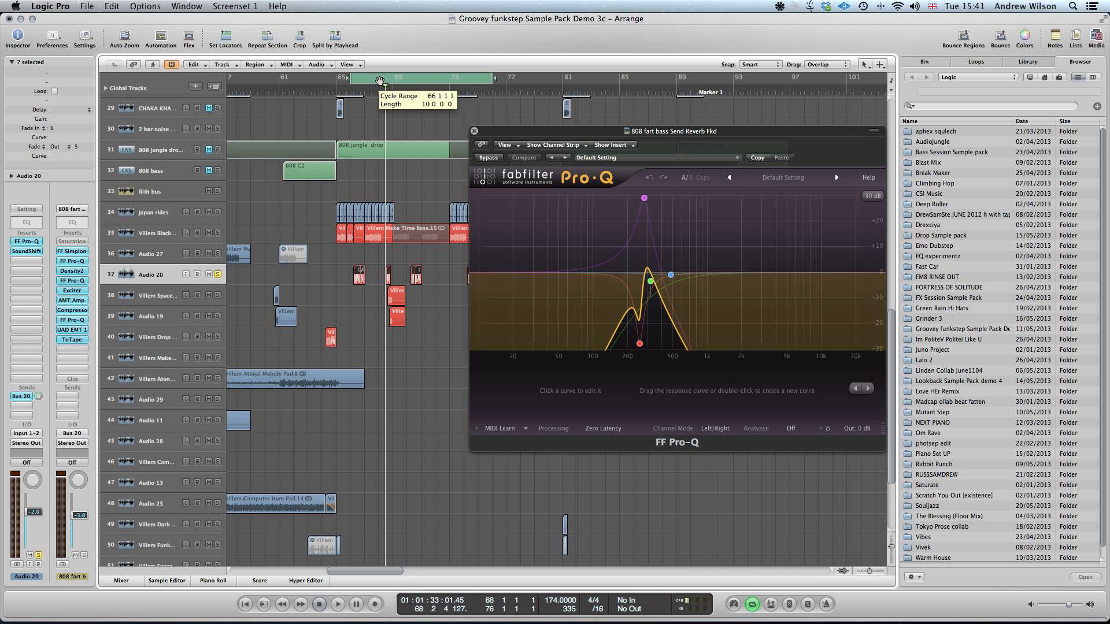
key(space)
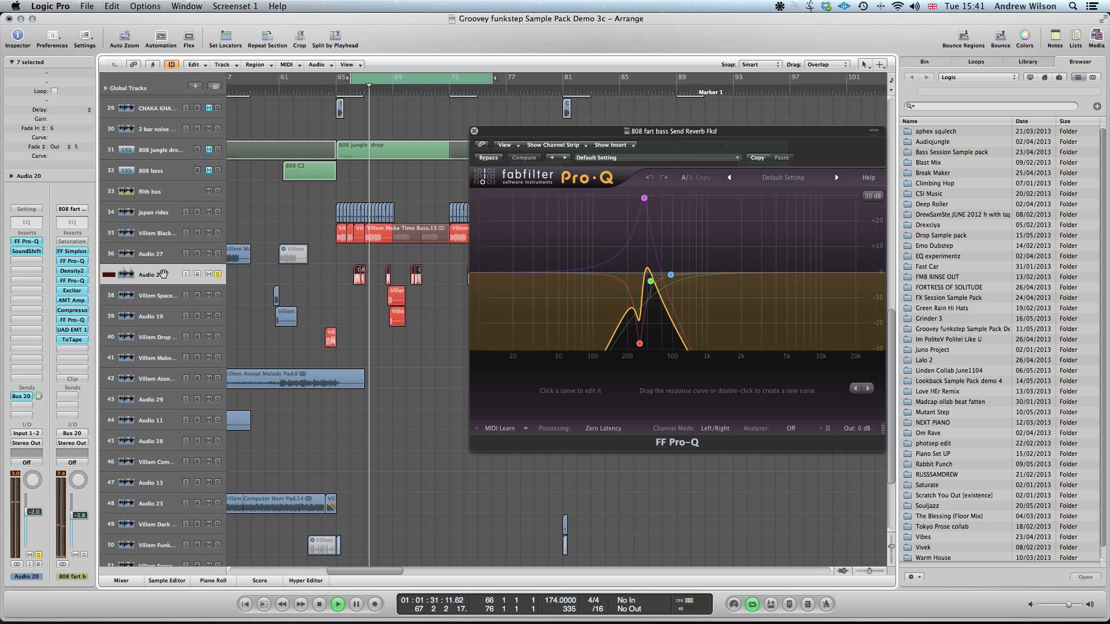
click(165, 234)
key(space)
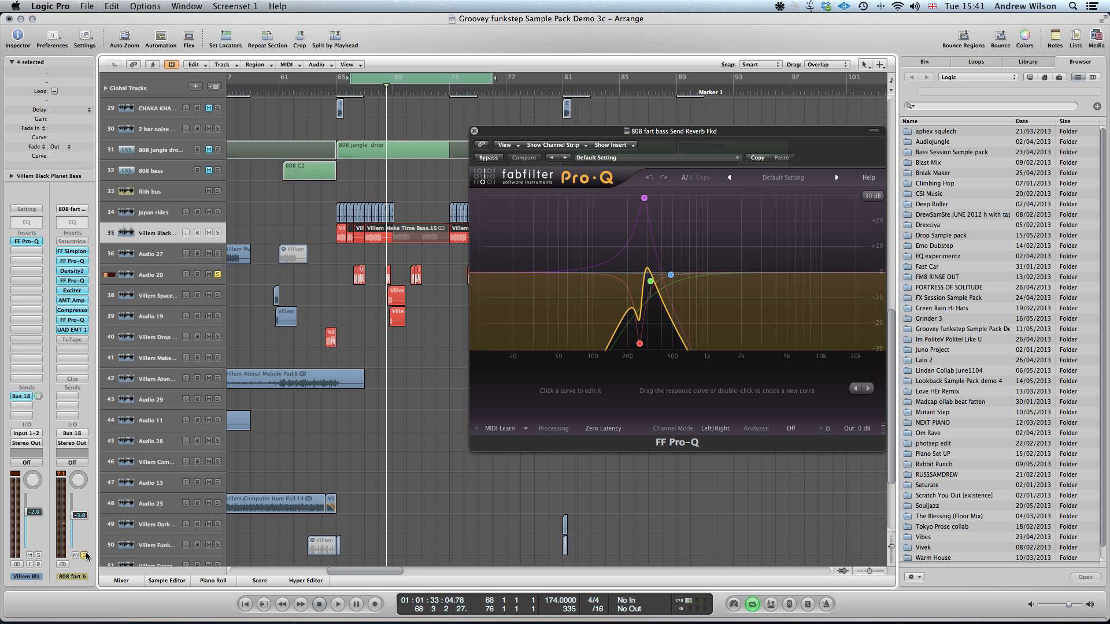
- Compare the third FF Pro-Q on Audio 20's Bus 20 send channel with the Bus 18 one, and close both plug-ins
click(155, 277)
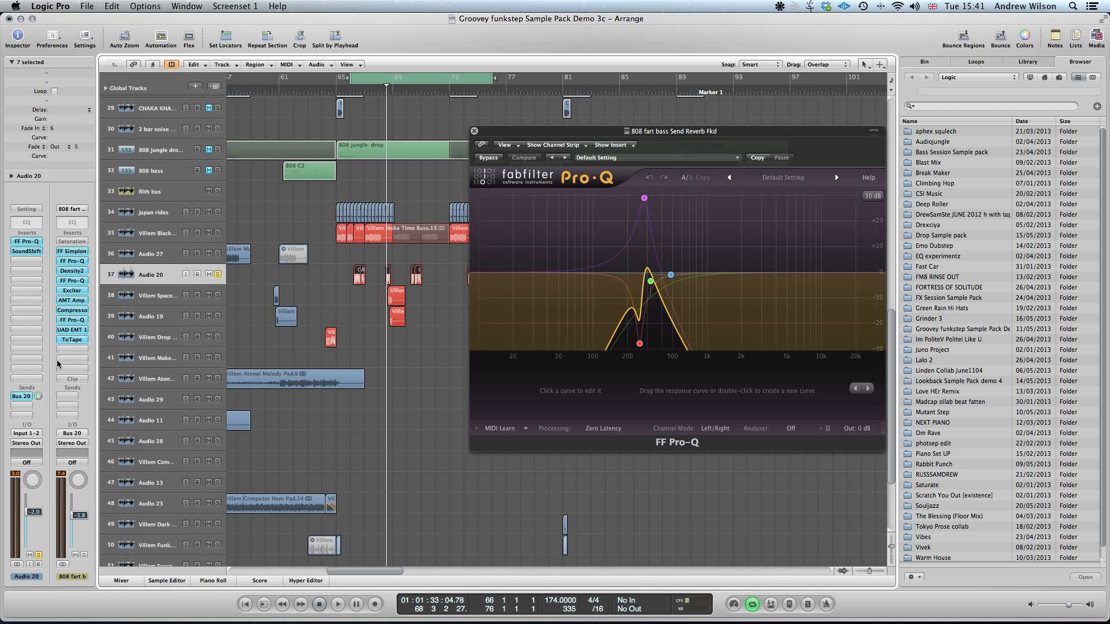
double_click(79, 320)
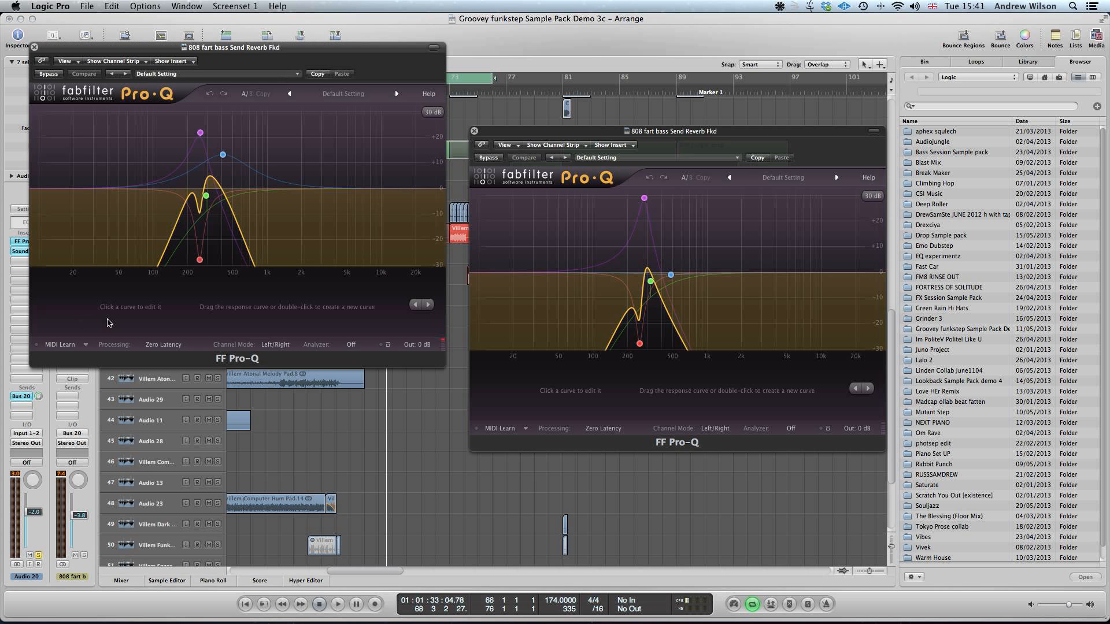
drag(330, 51, 426, 198)
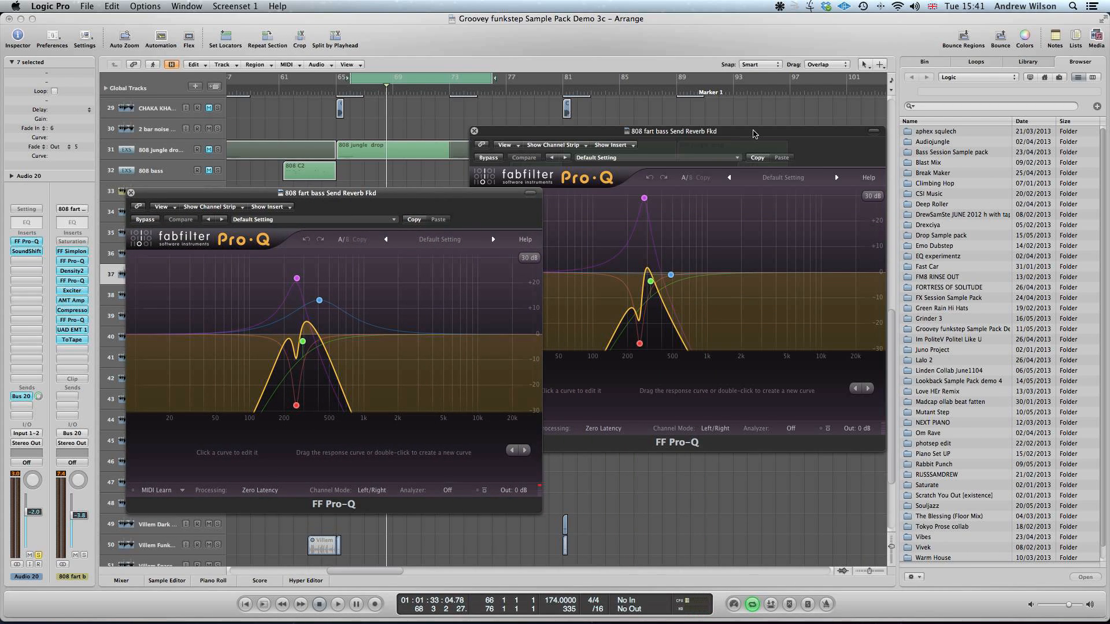
drag(754, 134, 829, 170)
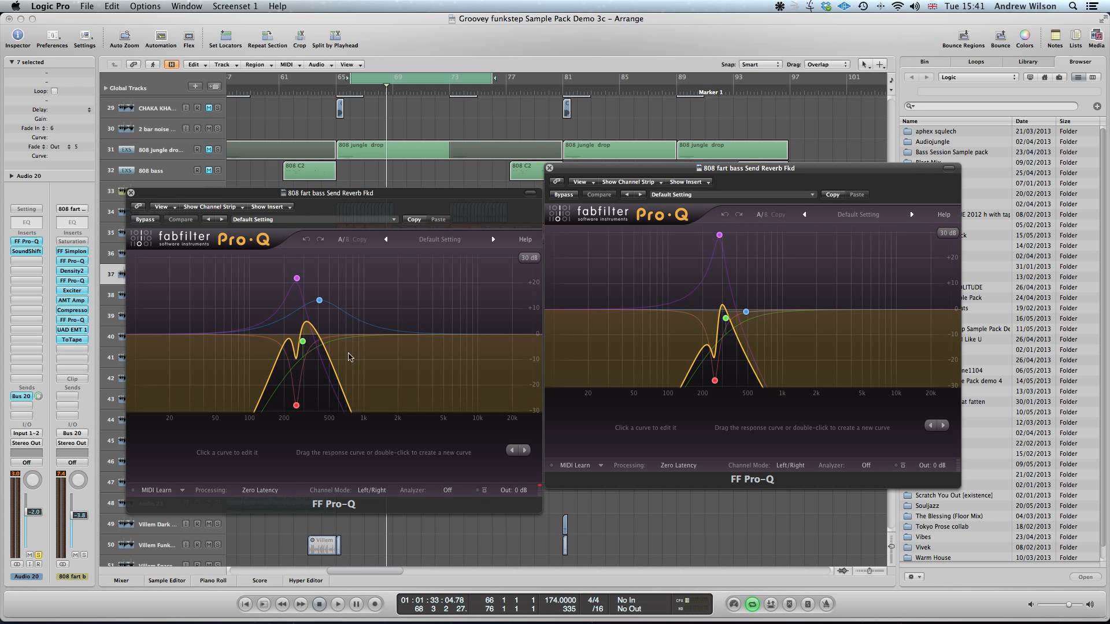
click(549, 168)
drag(473, 195, 896, 184)
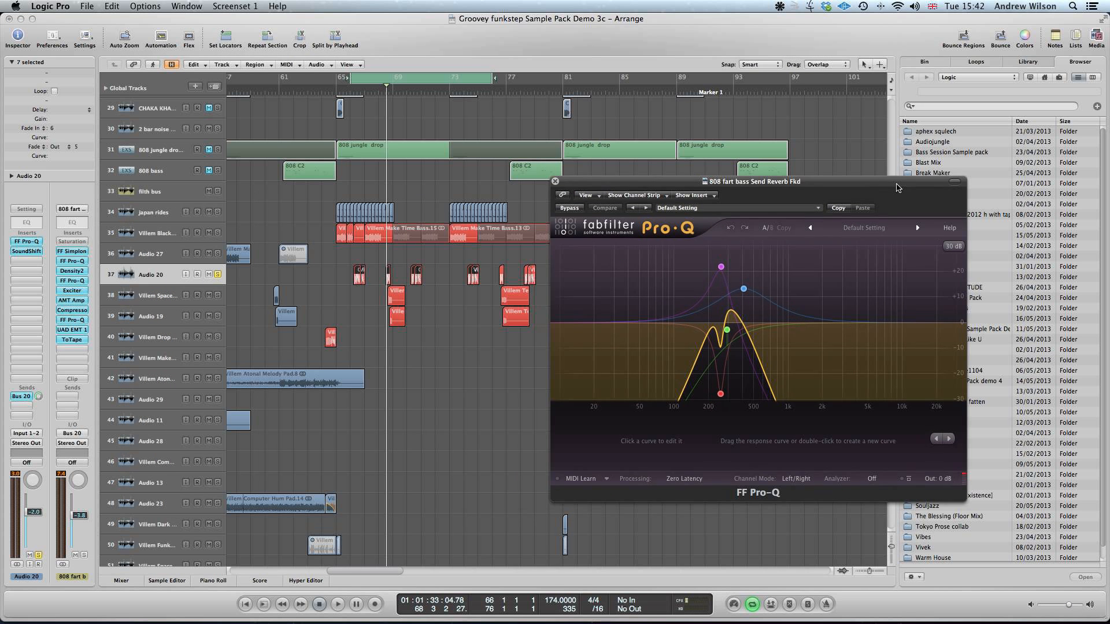
click(556, 181)
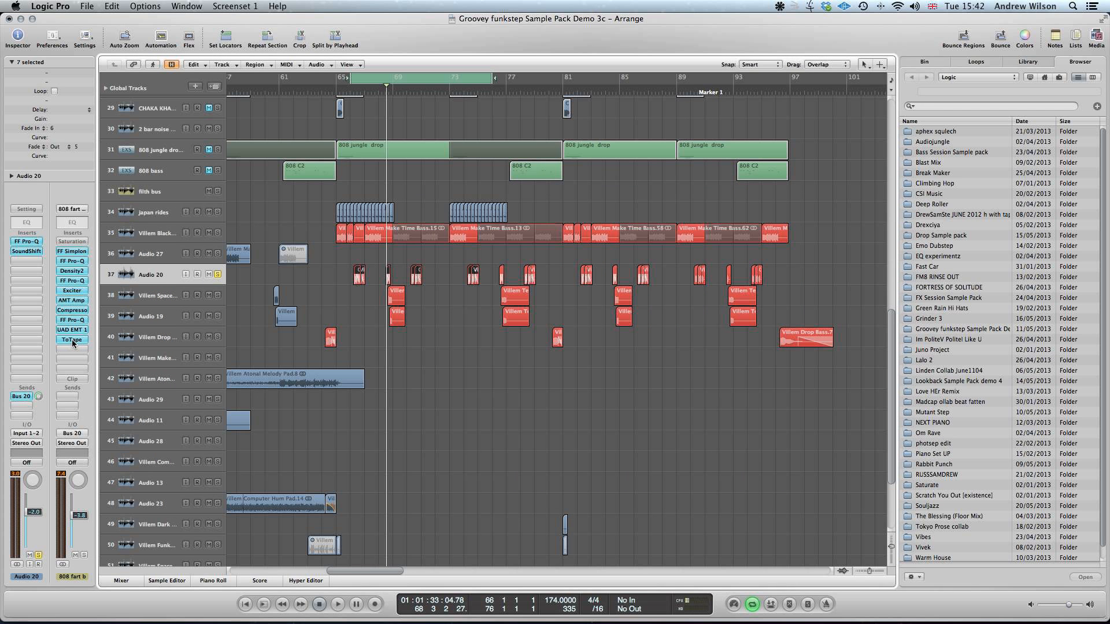
- View and close the ToTape settings on the Bus 20 send channel, and play the loop with Audio 20 unsoloed
click(71, 340)
drag(269, 52, 816, 113)
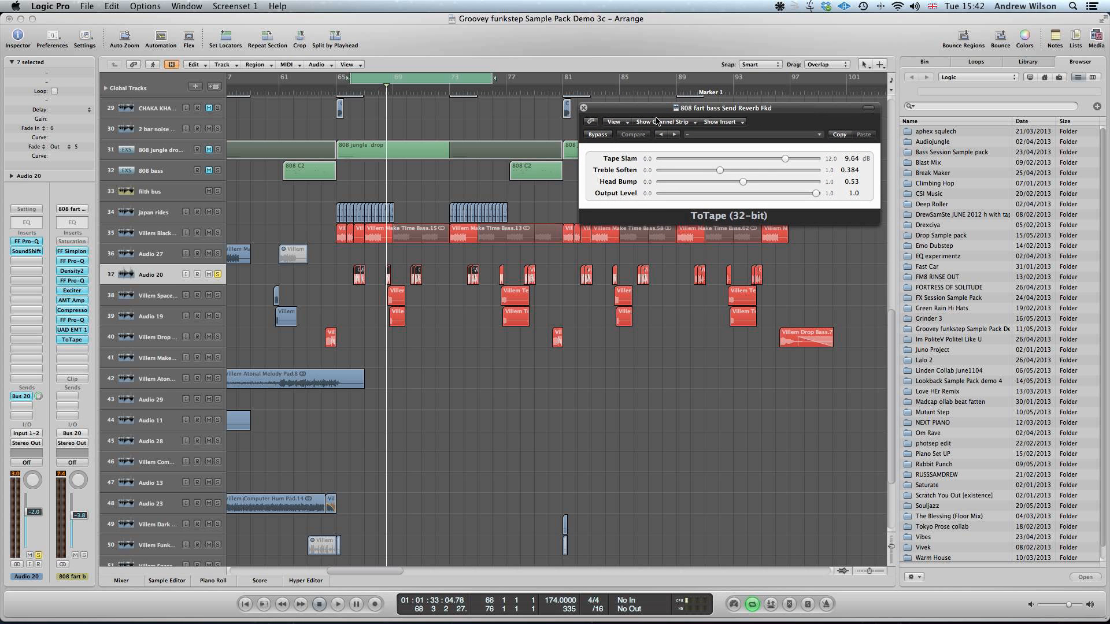
click(584, 108)
key(space)
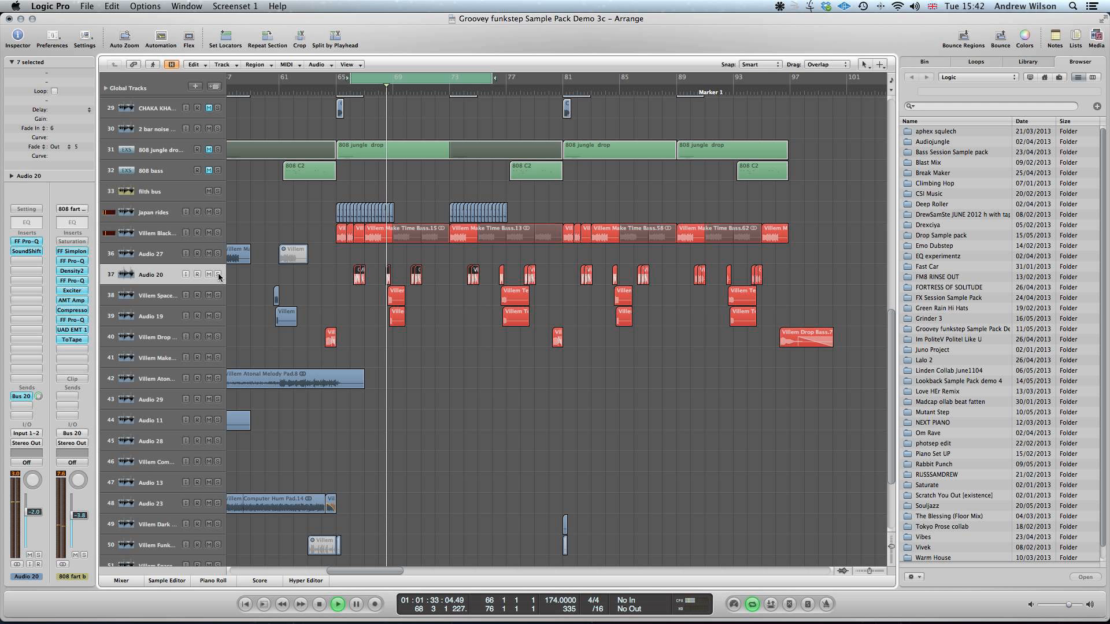
key(space)
- Solo the Villem Space Echo Hit 3 and Audio 19 tracks, and play them with the cycle range starting at bar 68, beat 3
click(171, 300)
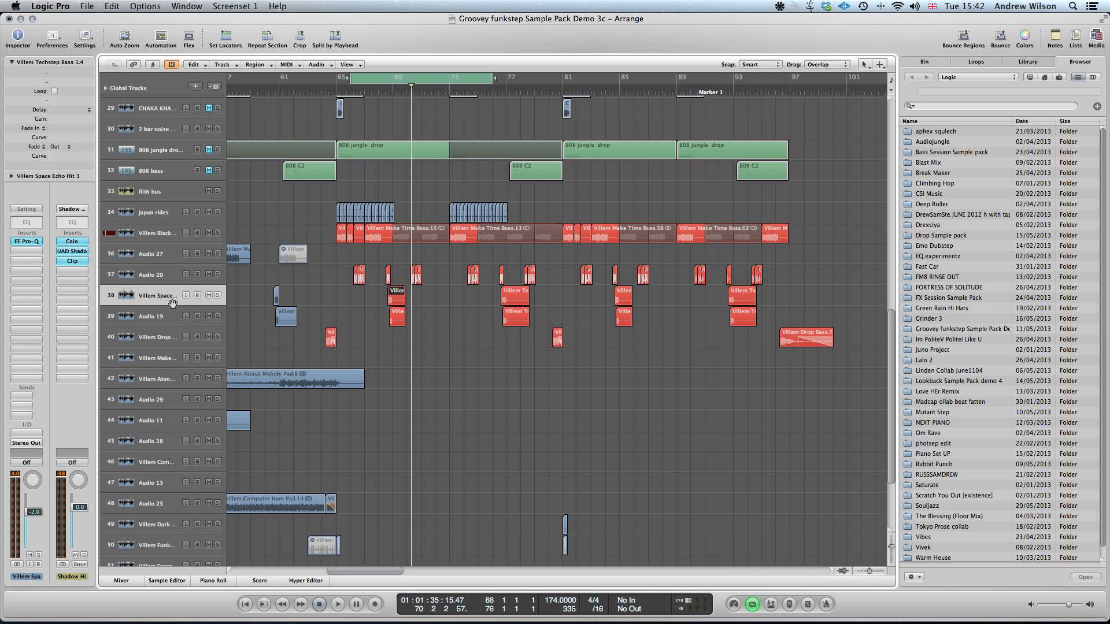
click(217, 316)
drag(411, 82, 445, 86)
key(space)
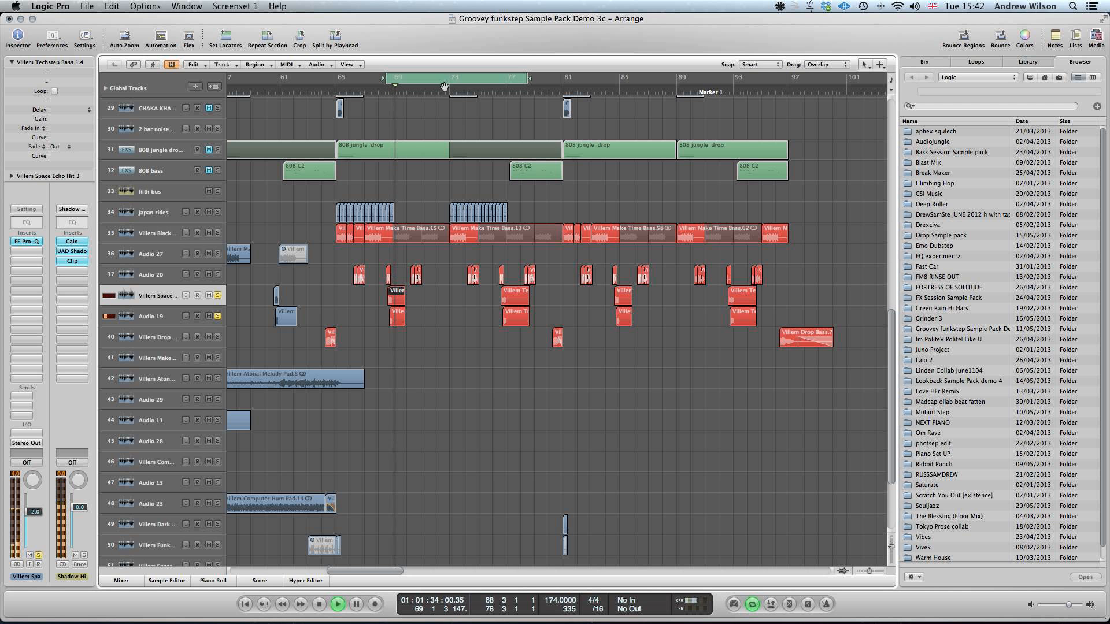
key(space)
- Open the Villem Techstep Bass 1.4 region in the Sample Editor, audition it, and return to the full arrangement
double_click(396, 294)
key(alt+space)
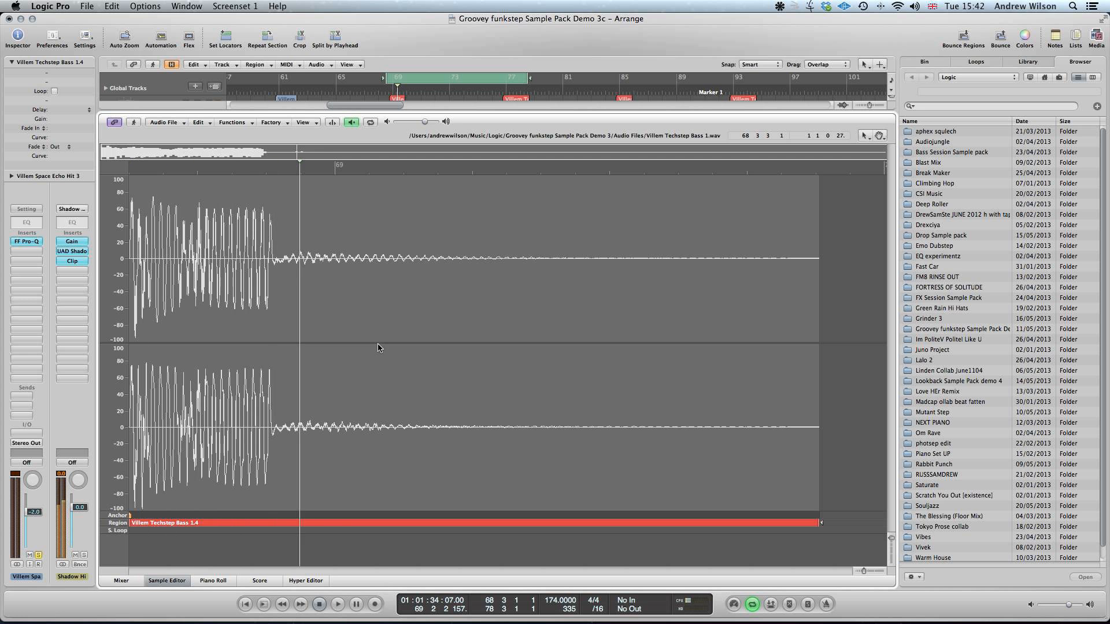
key(alt+space)
key(alt+space)
key(alt+space)
key(alt+space)
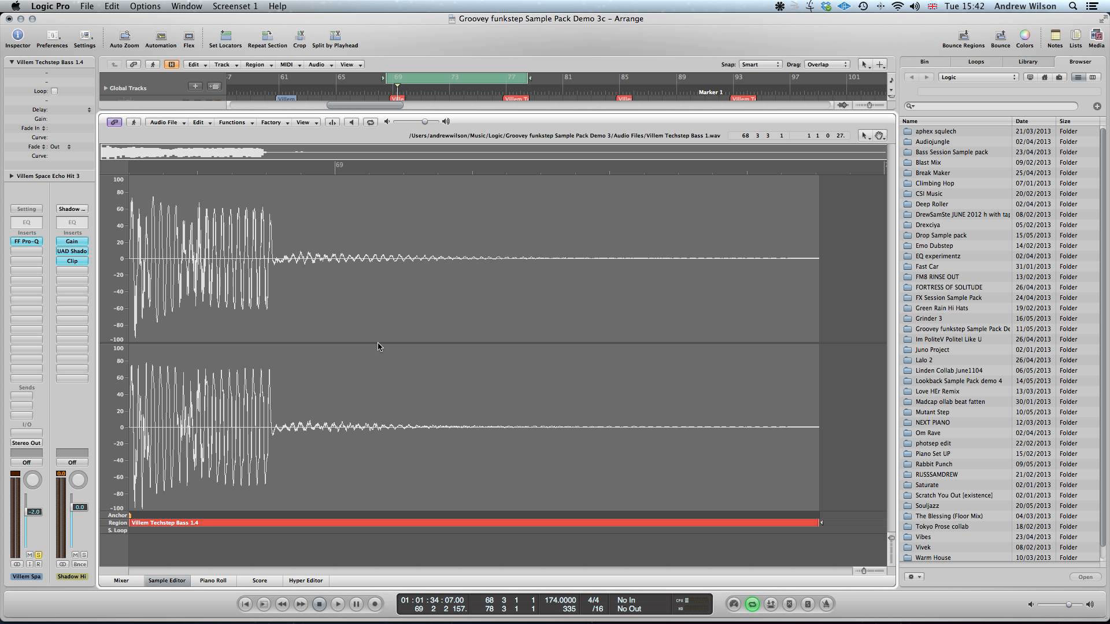
key(p)
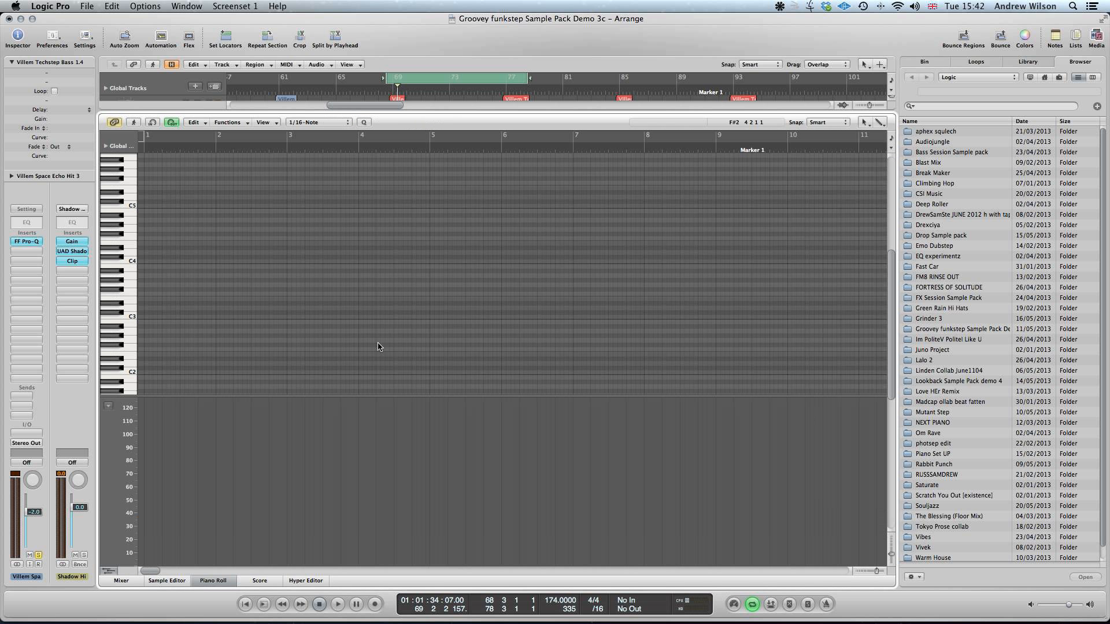
key(p)
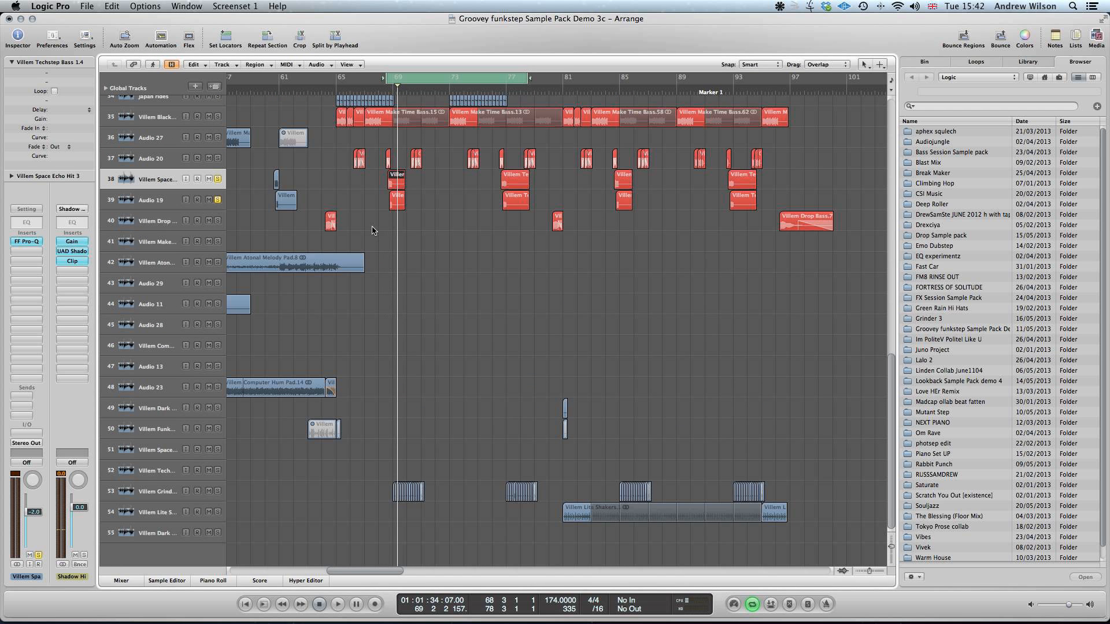
- Examine the layering of the Villem Techstep Bass 1.4 and 1.5 regions around bar 69 up close
key(ctrl+Right)
key(ctrl+Right)
key(ctrl+Right)
key(ctrl+Right)
key(ctrl+Right)
key(ctrl+Right)
key(ctrl+Right)
key(ctrl+Right)
key(ctrl+Right)
key(ctrl+Right)
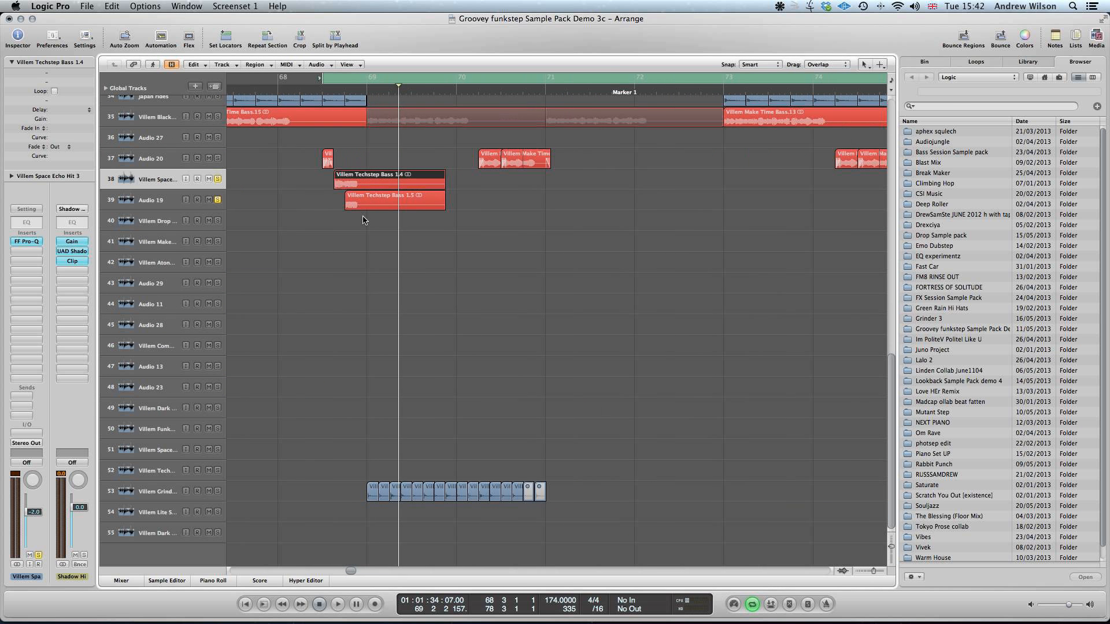
scroll(373, 202, left, 2)
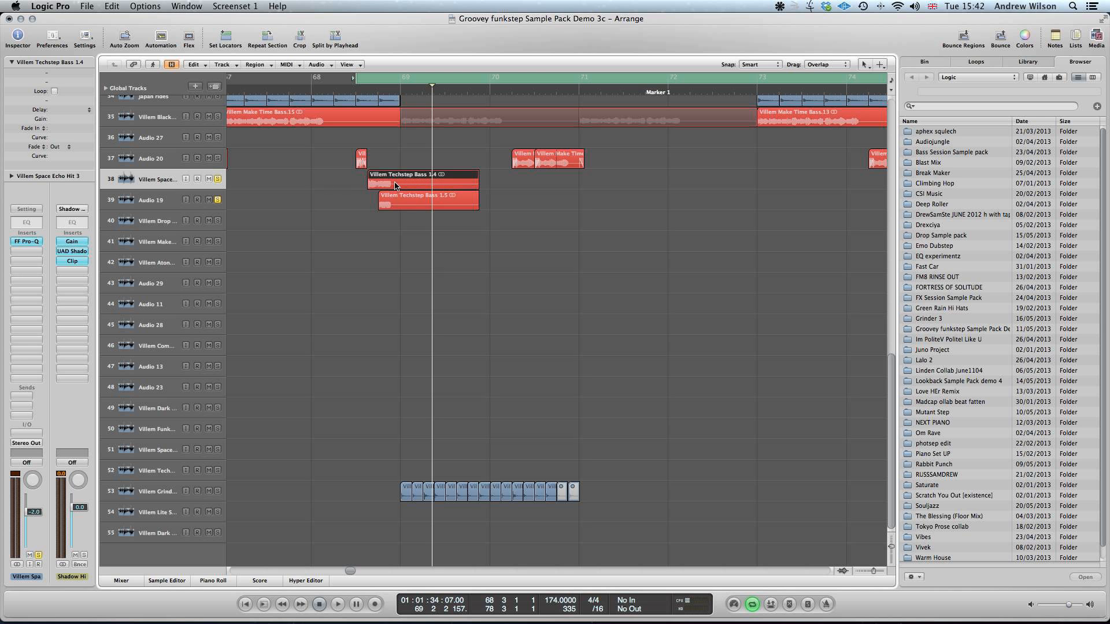
- View the FF Pro-Q curve on the Villem Space Echo Hit 3 track, and close the plug-in
click(20, 241)
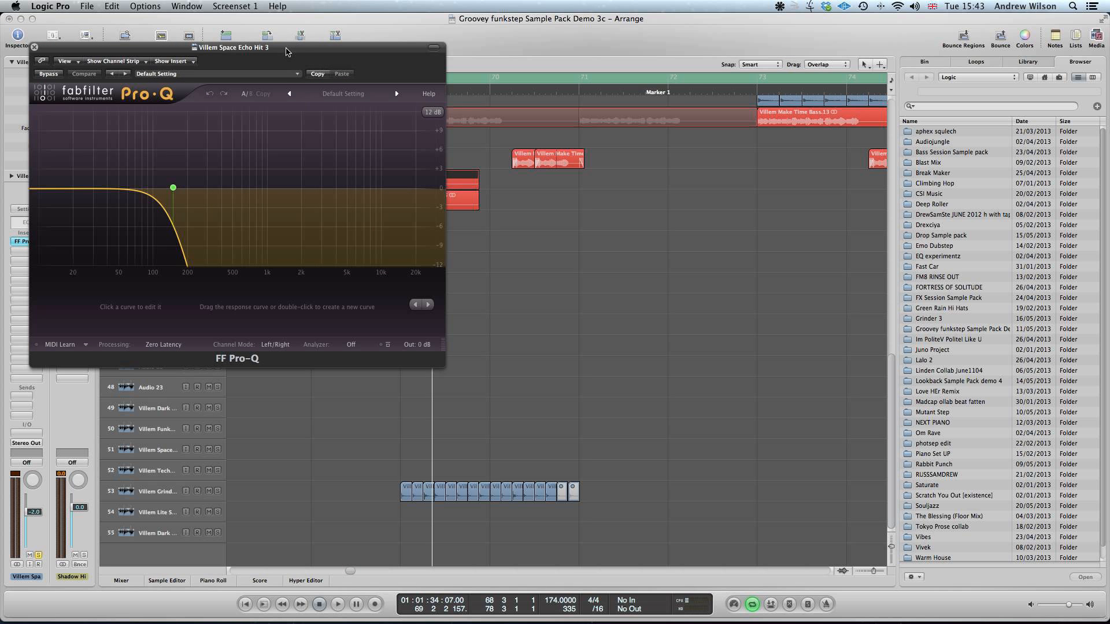
drag(286, 52, 662, 108)
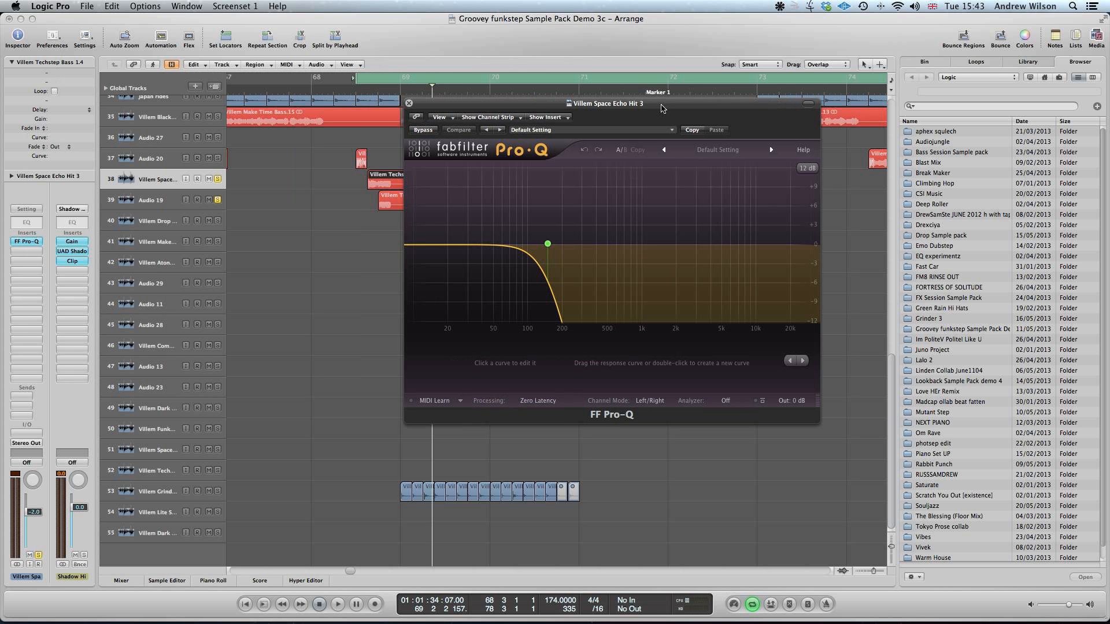
click(408, 103)
- Select the Audio 19 track's Villem Techstep Bass regions and inspect the start of the 1.5 region
shift+click(400, 204)
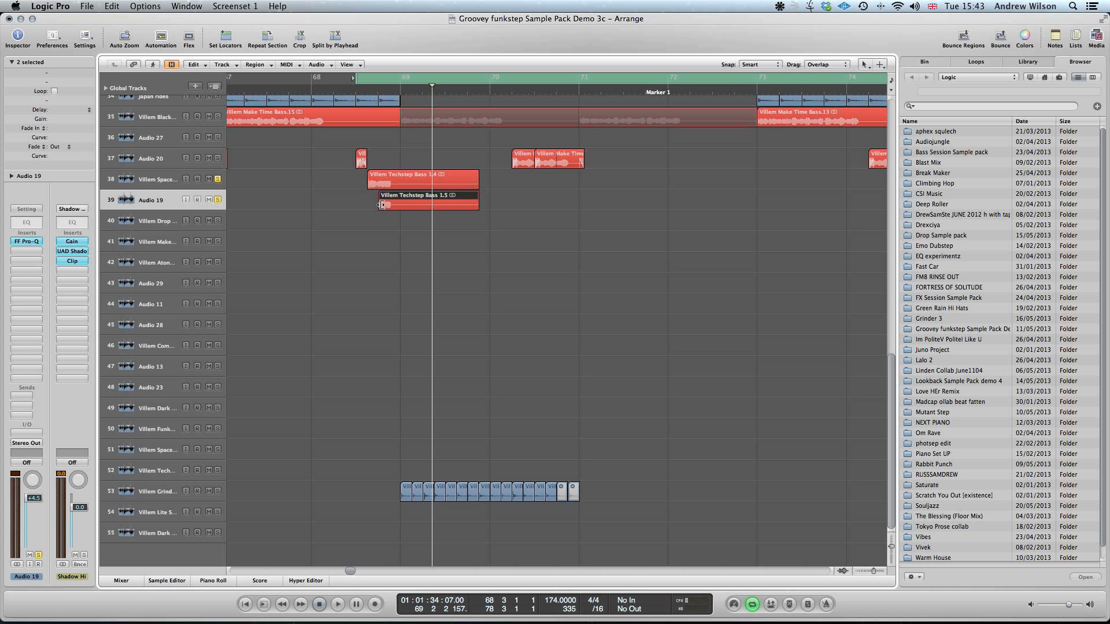
mouse_move(381, 205)
mouse_down()
mouse_move(370, 205)
mouse_move(380, 205)
mouse_up()
key(ctrl+Left)
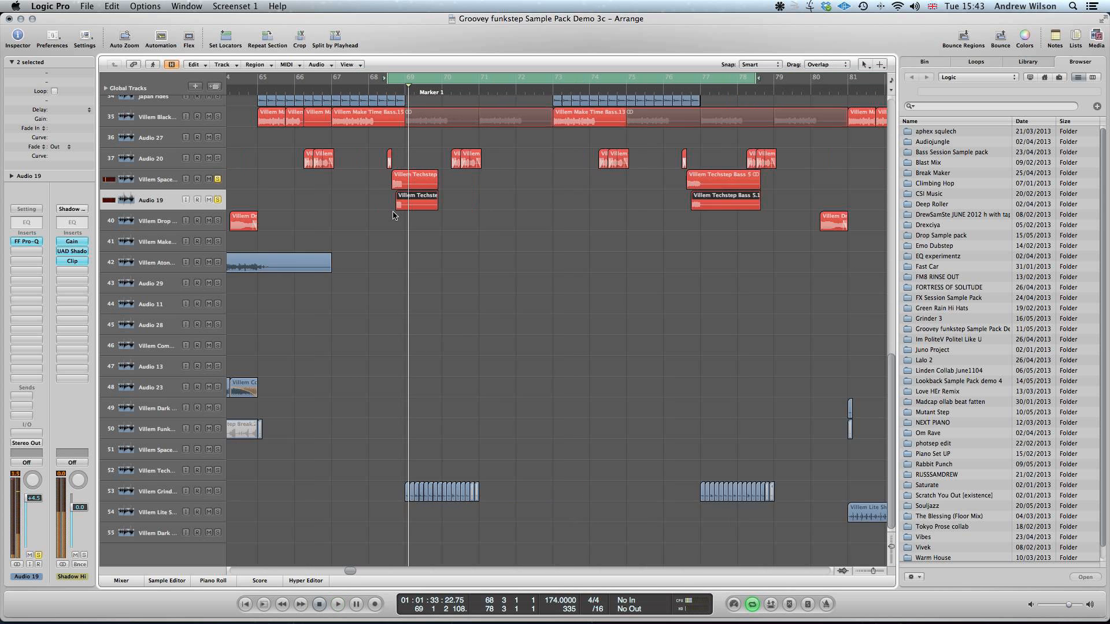
- Redraw the cycle range from bar 64 to near the end of bar 80
scroll(393, 216, down, 5)
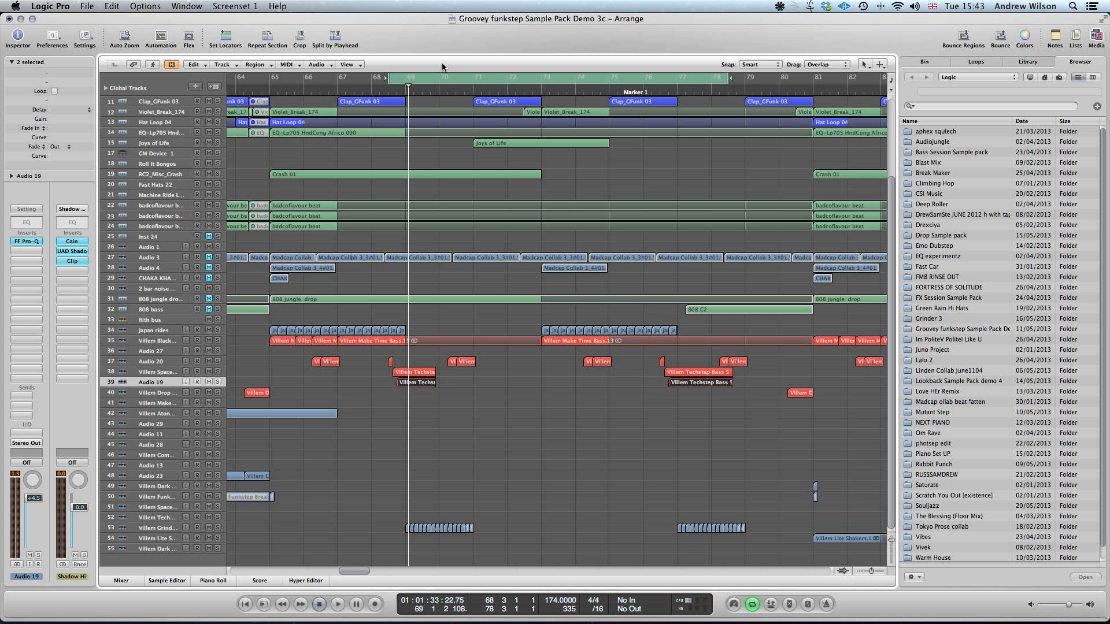
click(401, 80)
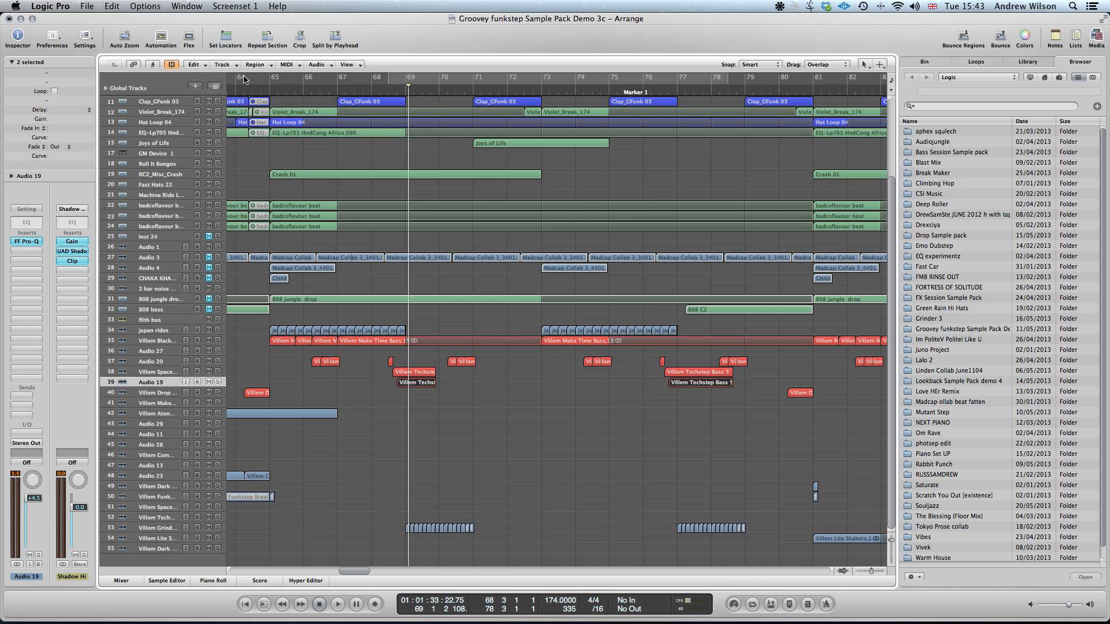
drag(242, 79, 796, 92)
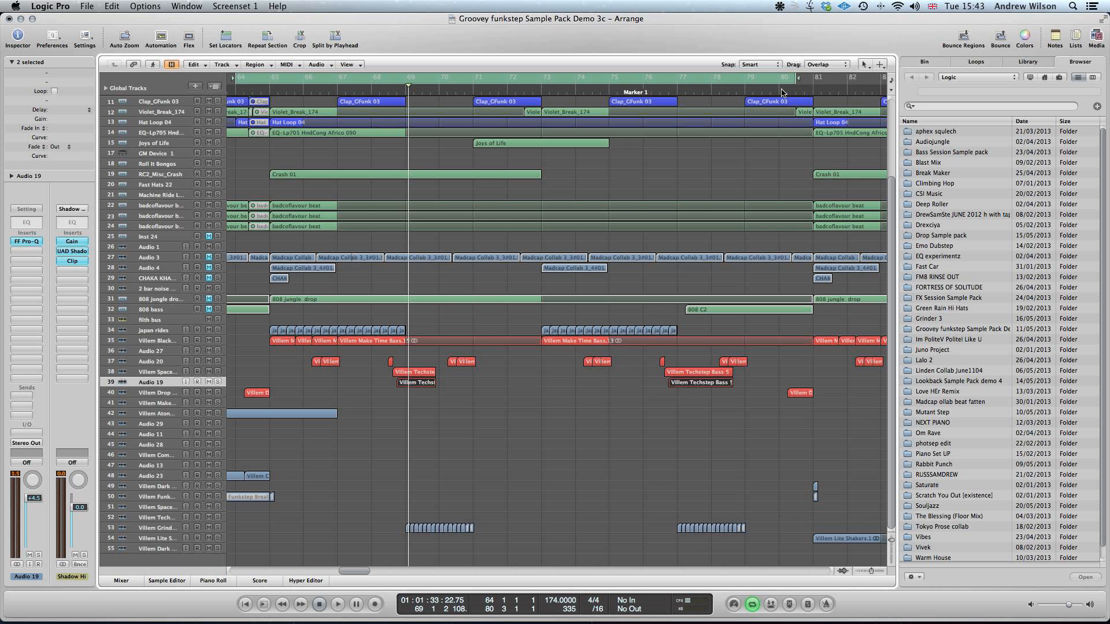